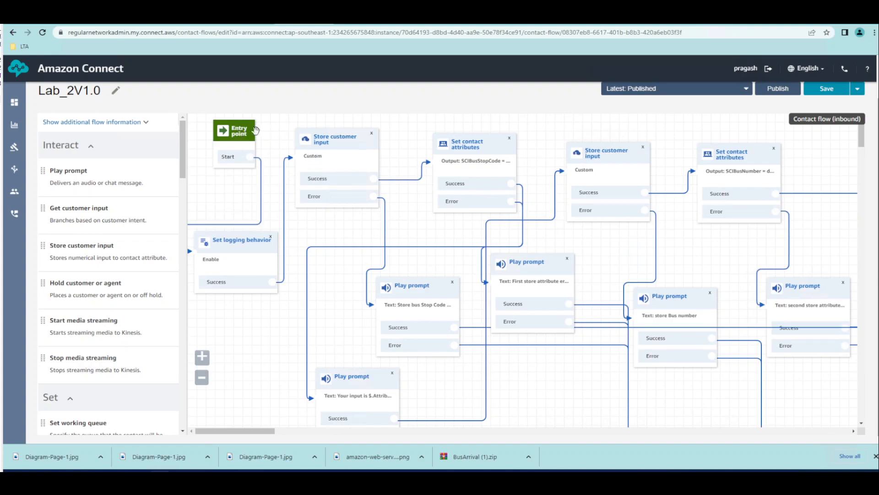
Step: Review the Set logging behavior block and the first Store customer input block's prompt, maximum digits and timeout without changing them
{"action": "left_click", "coordinate": [231, 243]}
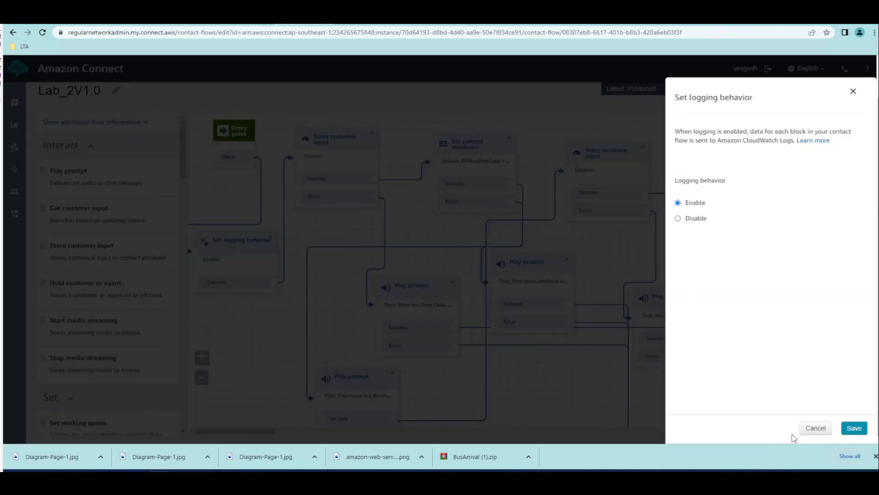
{"action": "left_click", "coordinate": [815, 428]}
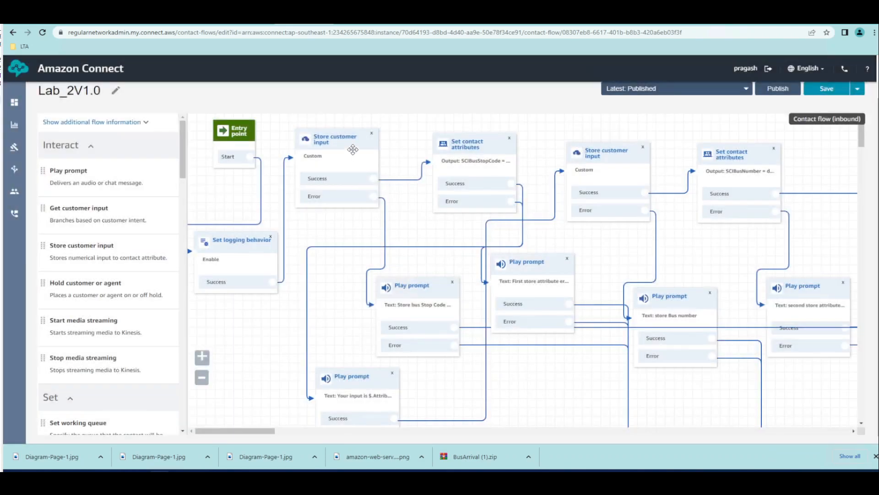
{"action": "left_click", "coordinate": [349, 139]}
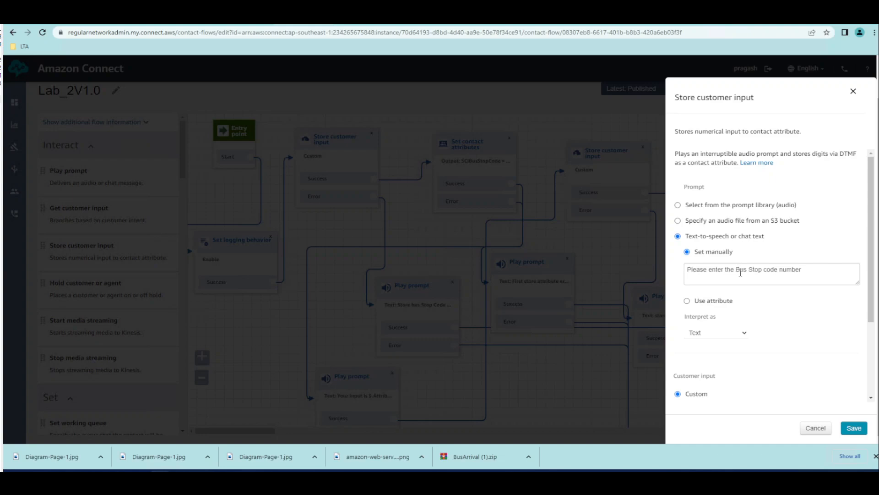
{"action": "scroll", "coordinate": [758, 274], "scroll_direction": "down", "scroll_amount": 2}
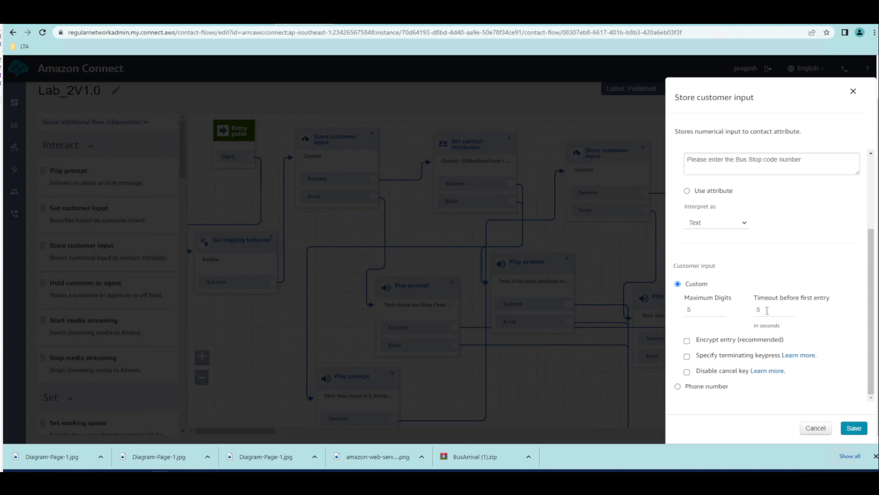
{"action": "left_click", "coordinate": [813, 427]}
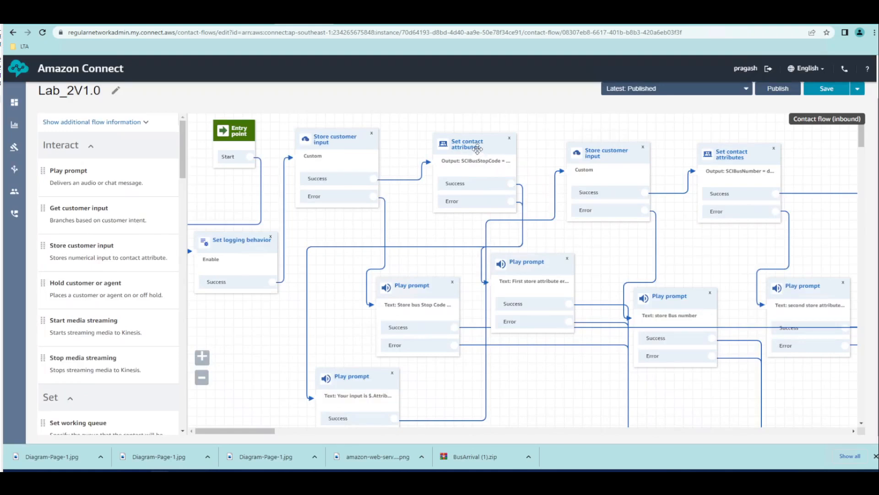
Step: Review the SCIBusStopCode contact attribute's destination type and source, checking the Stored customer input attribute in the AWS documentation
{"action": "left_click", "coordinate": [477, 148]}
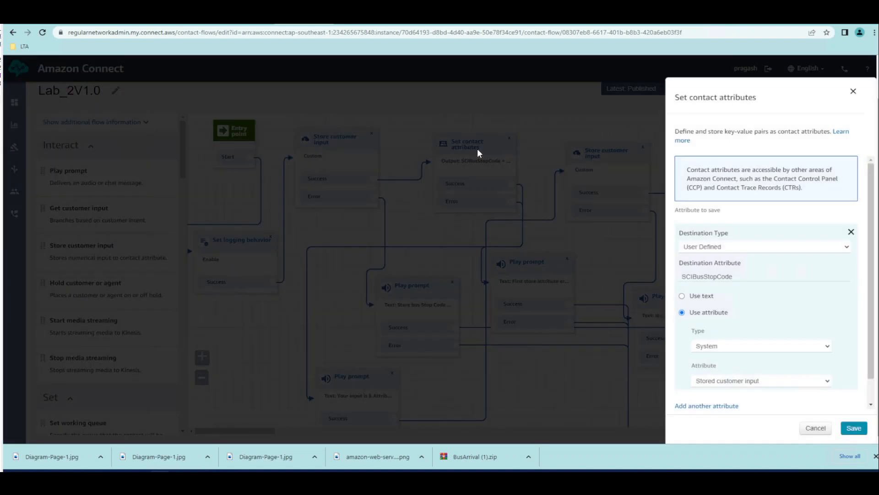
{"action": "left_click", "coordinate": [734, 250]}
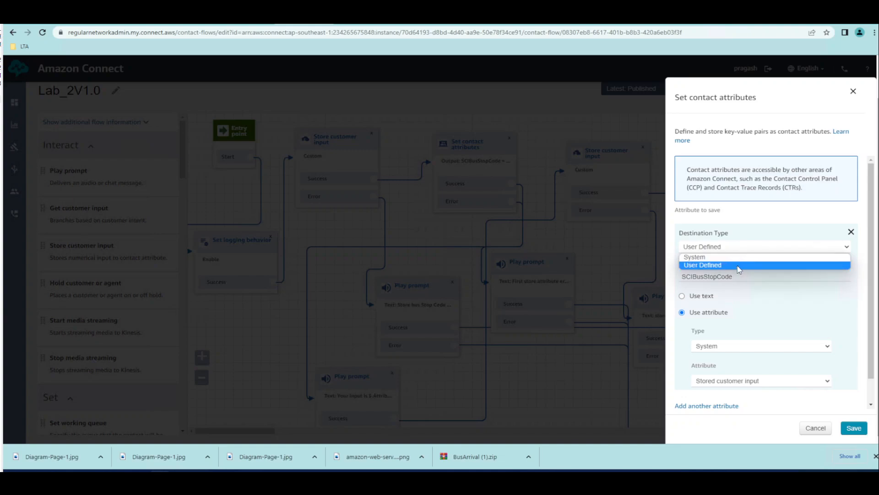
{"action": "left_click", "coordinate": [738, 266]}
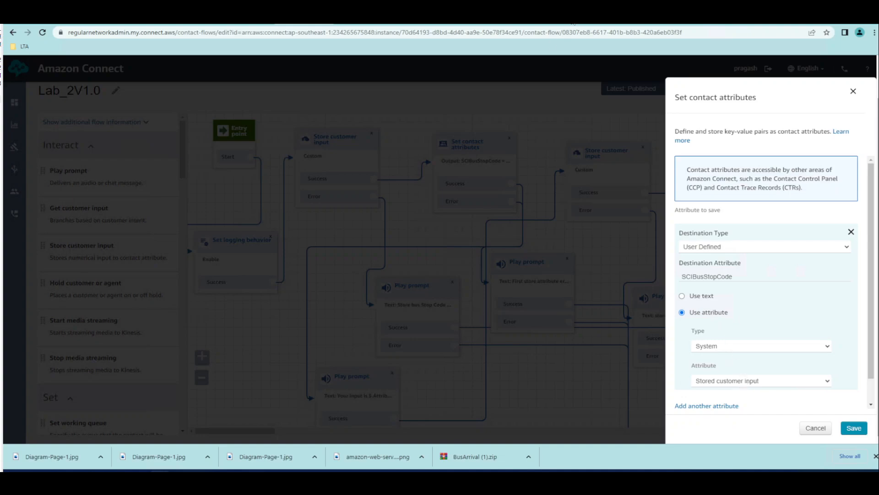
{"action": "left_click", "coordinate": [576, 23]}
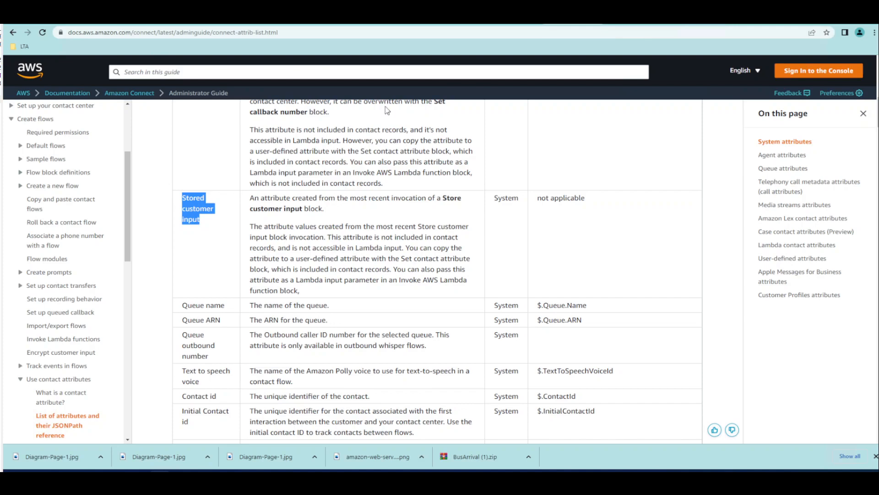
{"action": "left_click", "coordinate": [306, 16]}
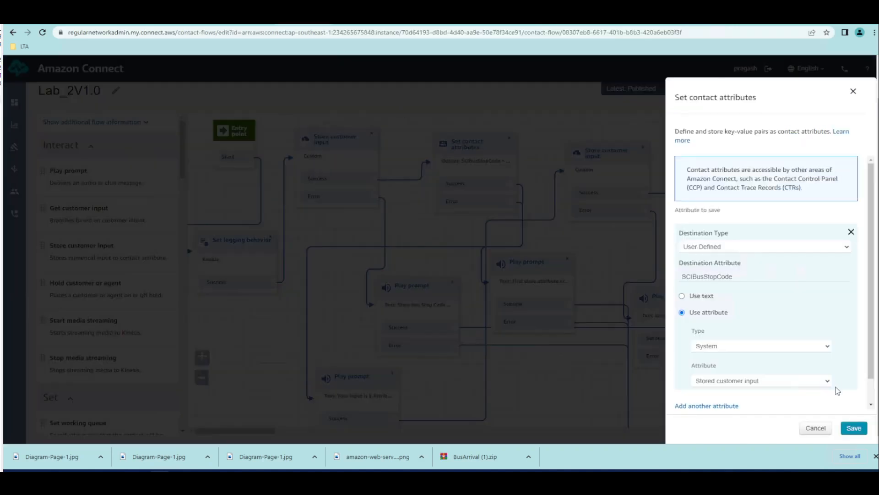
{"action": "left_click", "coordinate": [811, 427]}
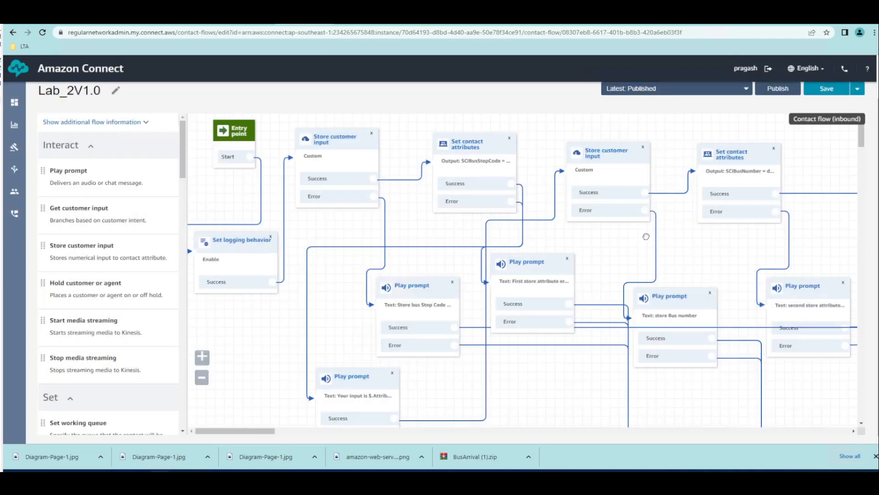
Step: Review the second Store customer input block's prompt and digit settings, plus the Set contact attributes block for SCIBusNumber
{"action": "left_click_drag", "start_coordinate": [622, 258], "coordinate": [550, 259]}
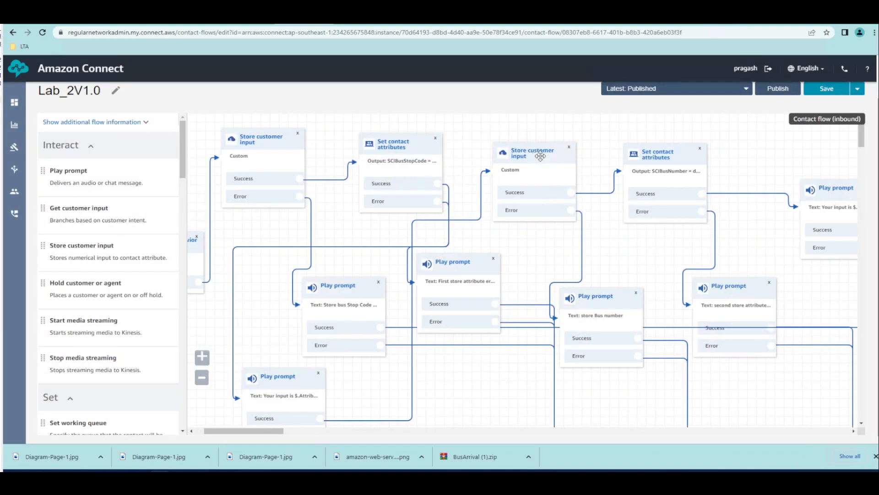
{"action": "left_click", "coordinate": [541, 156]}
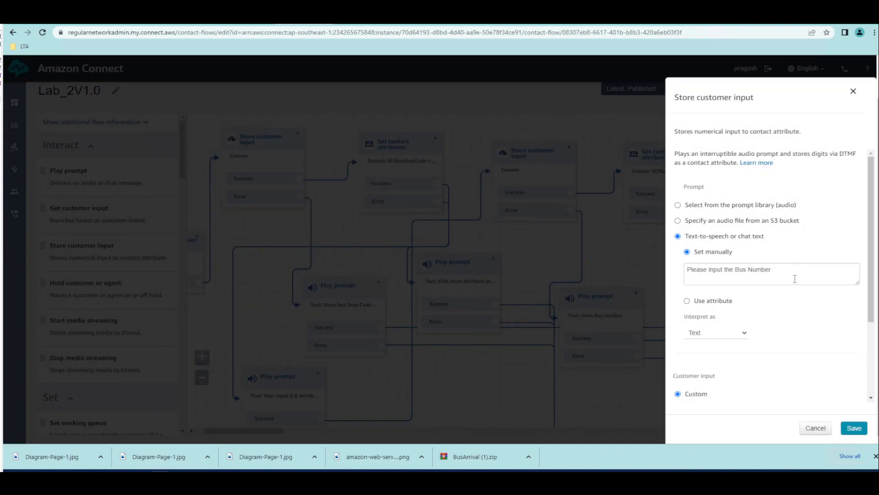
{"action": "scroll", "coordinate": [761, 362], "scroll_direction": "down", "scroll_amount": 3}
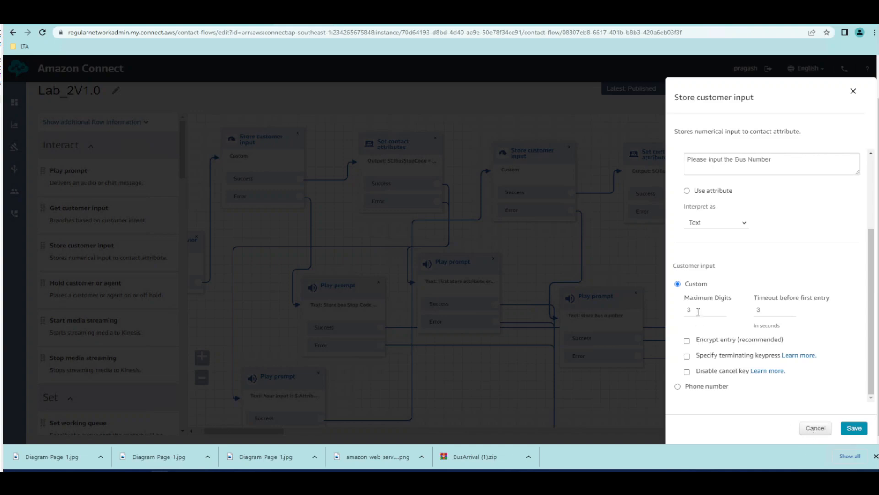
{"action": "left_click", "coordinate": [816, 428]}
{"action": "left_click_drag", "start_coordinate": [672, 241], "coordinate": [609, 239]}
{"action": "left_click", "coordinate": [585, 155]}
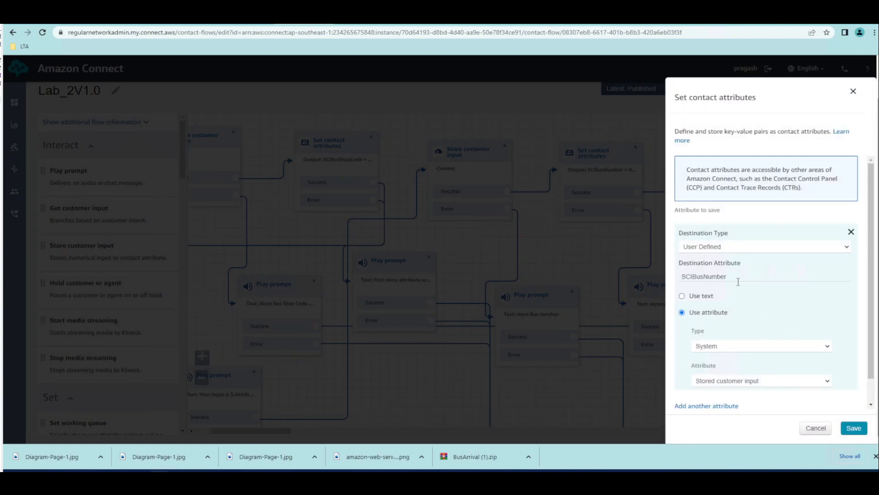
{"action": "left_click", "coordinate": [817, 428]}
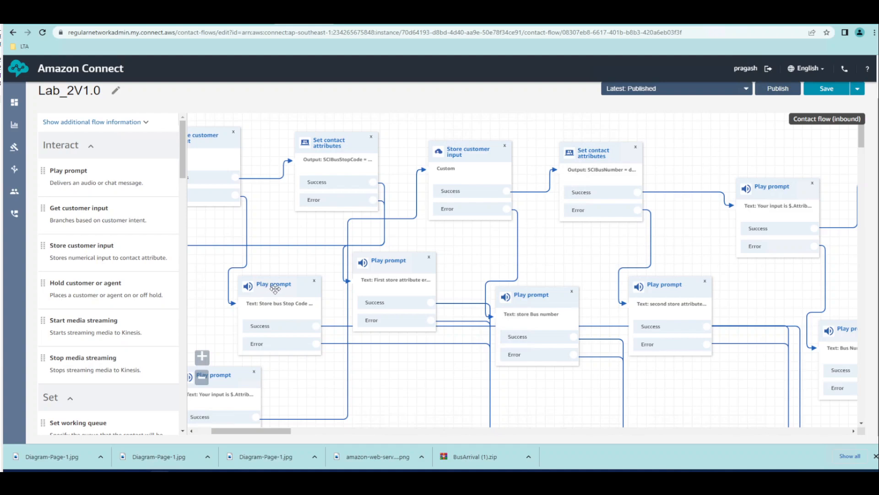
Step: Examine the message texts of the bus stop code error prompt and the first store attribute error prompt
{"action": "left_click_drag", "start_coordinate": [287, 251], "coordinate": [338, 252]}
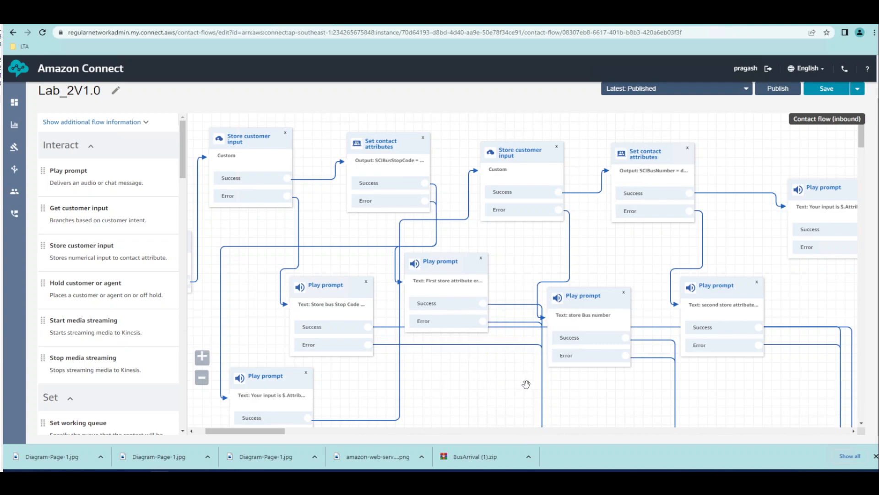
{"action": "left_click", "coordinate": [341, 291]}
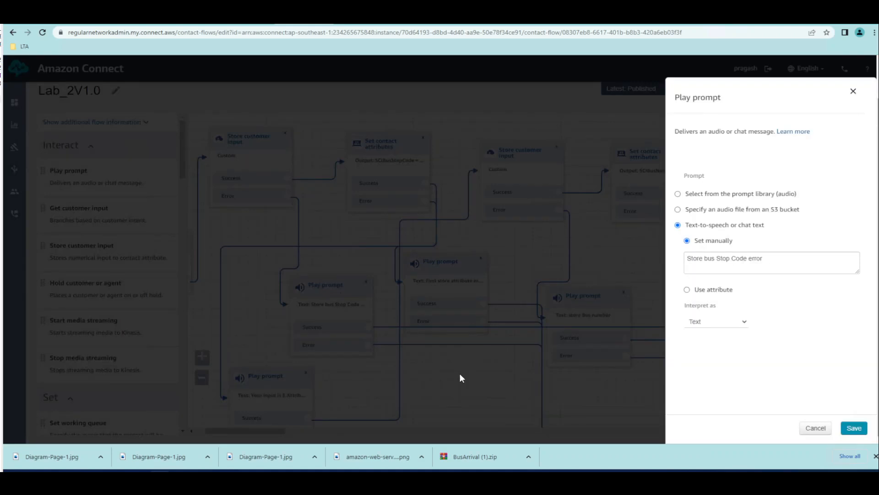
{"action": "left_click", "coordinate": [816, 428]}
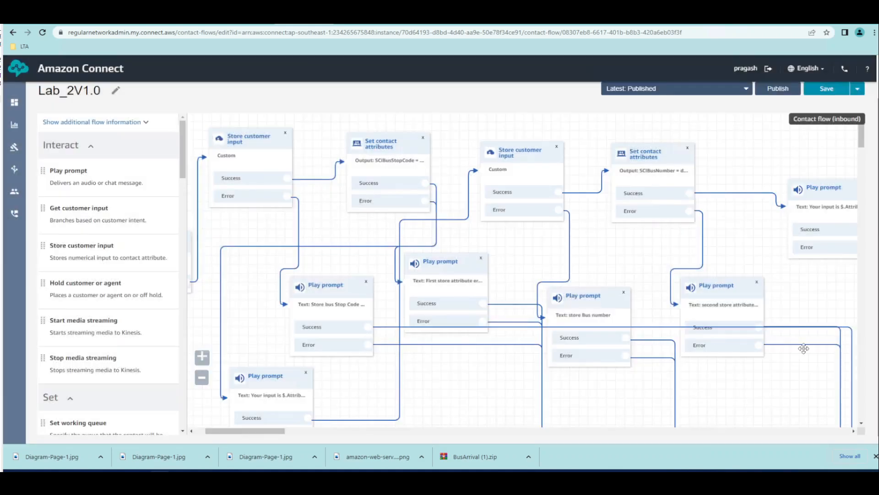
{"action": "left_click", "coordinate": [458, 262]}
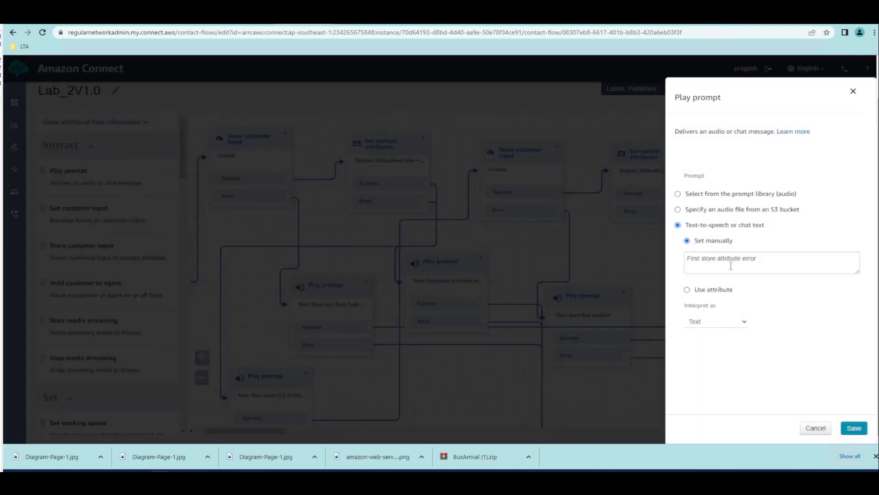
{"action": "left_click", "coordinate": [815, 428]}
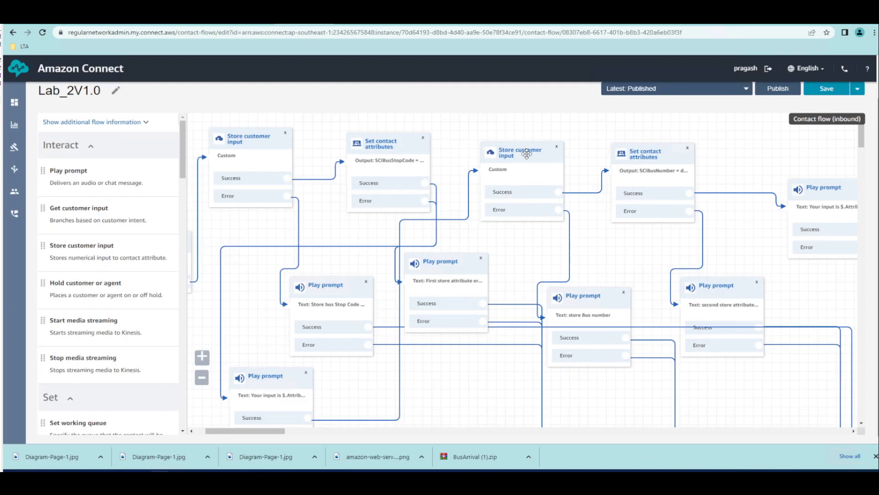
Step: Recheck the bus number Store customer input block and the error prompt for the first contact attribute
{"action": "left_click", "coordinate": [526, 154]}
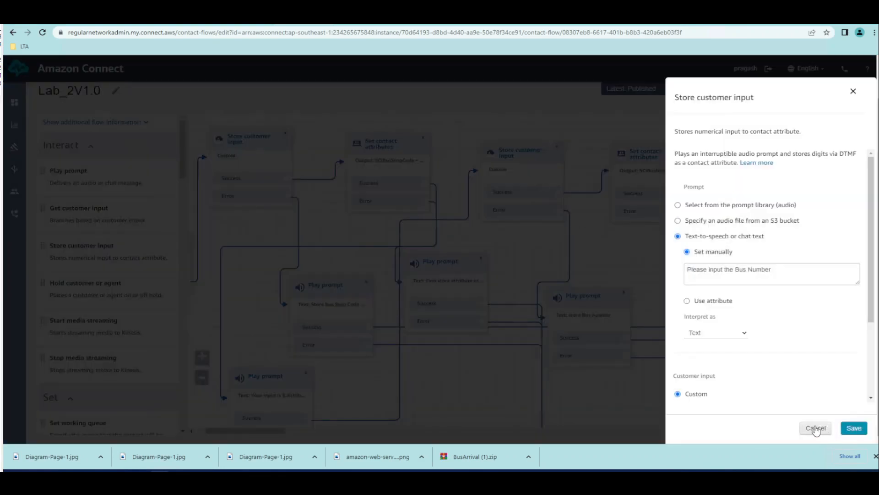
{"action": "left_click", "coordinate": [815, 428]}
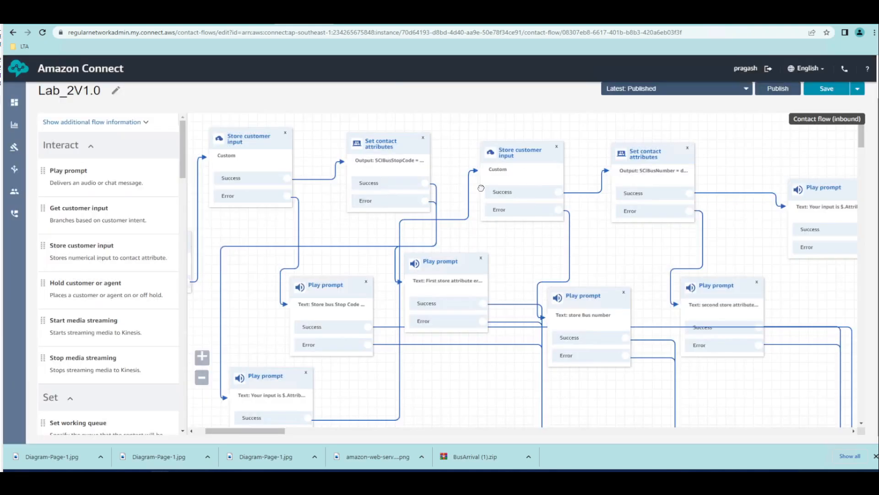
{"action": "left_click", "coordinate": [443, 269]}
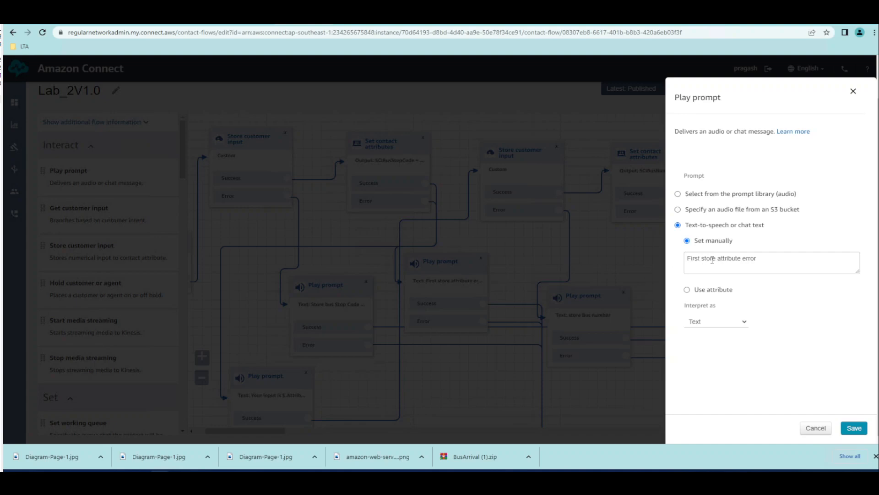
{"action": "left_click", "coordinate": [817, 427]}
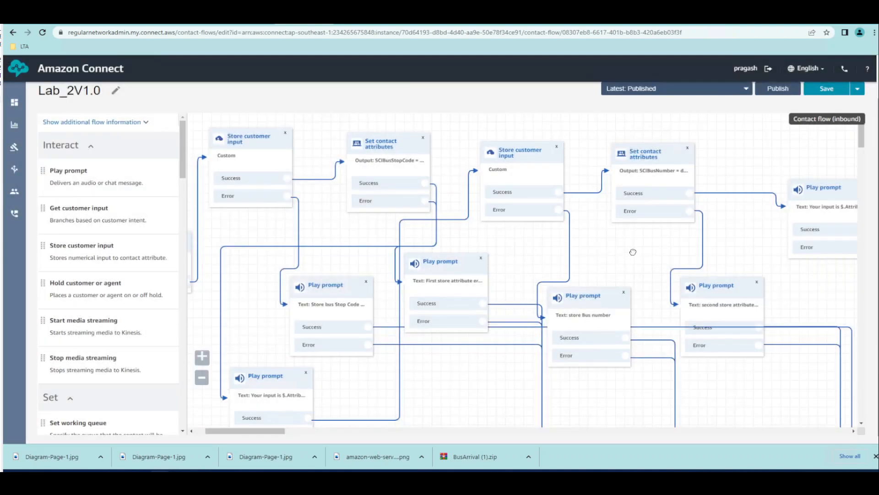
Step: Examine the Play prompt block that reads back the bus number before the Invoke AWS Lambda function block
{"action": "left_click_drag", "start_coordinate": [634, 252], "coordinate": [413, 273]}
{"action": "left_click_drag", "start_coordinate": [691, 251], "coordinate": [601, 272]}
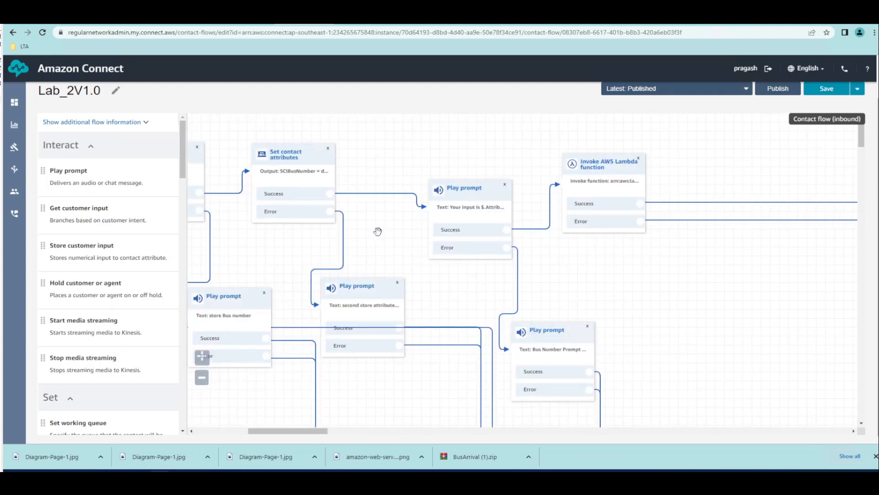
{"action": "left_click_drag", "start_coordinate": [366, 216], "coordinate": [437, 231]}
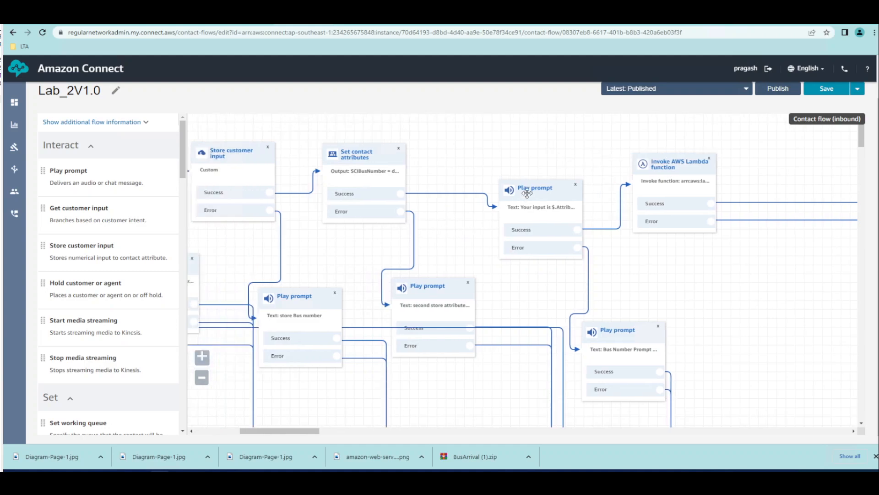
{"action": "left_click", "coordinate": [529, 192]}
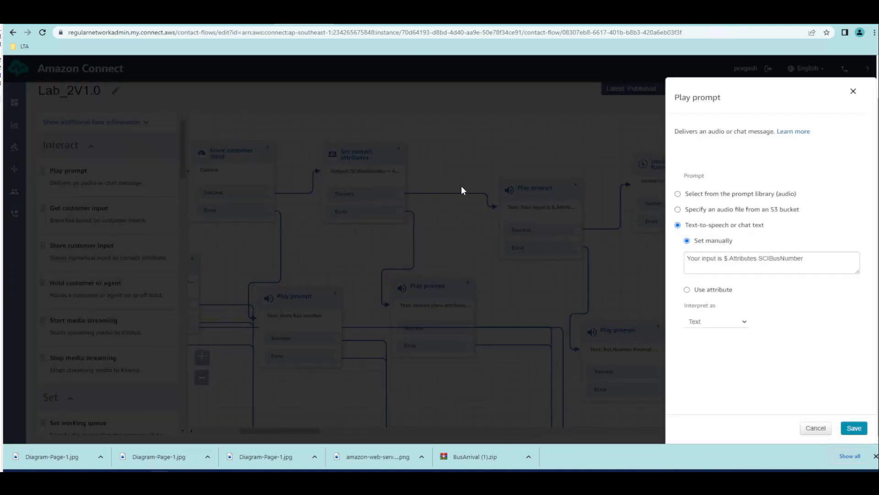
{"action": "left_click", "coordinate": [816, 428]}
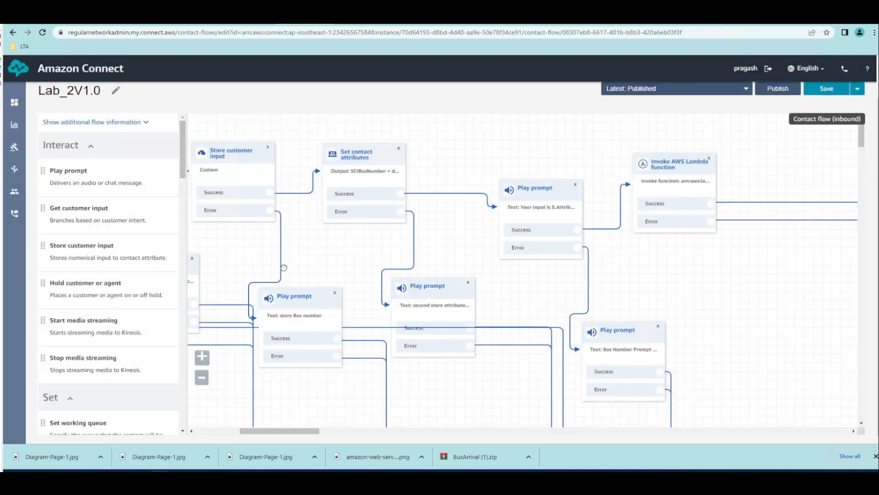
Step: Inspect the "store Bus number" prompt on the second input's error branch, plus the first store attribute error prompt
{"action": "left_click_drag", "start_coordinate": [330, 237], "coordinate": [540, 252]}
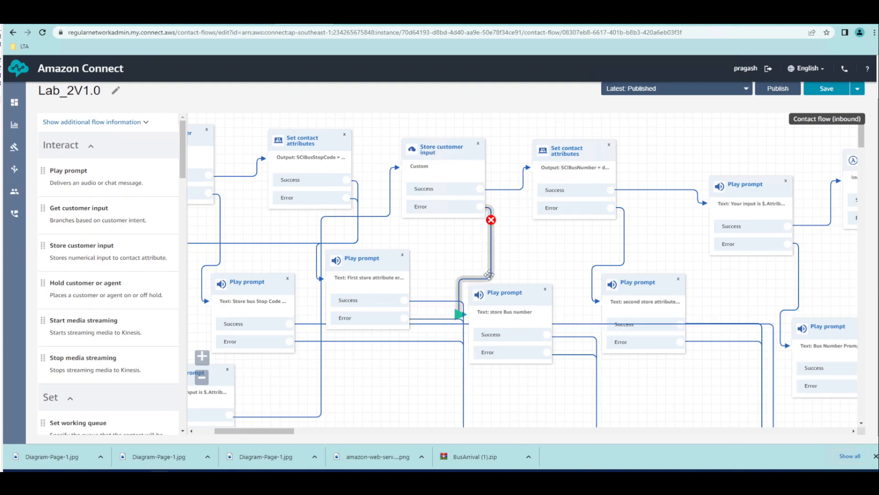
{"action": "left_click", "coordinate": [508, 297]}
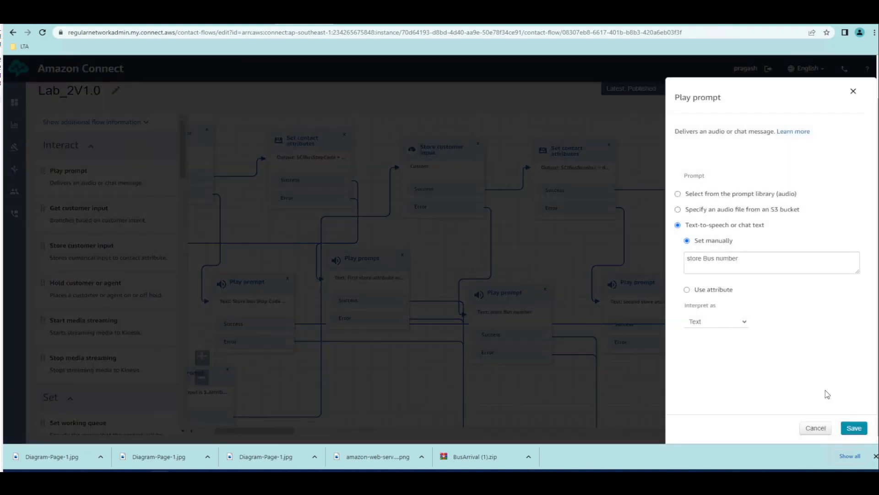
{"action": "left_click", "coordinate": [815, 428]}
{"action": "left_click_drag", "start_coordinate": [442, 260], "coordinate": [475, 265]}
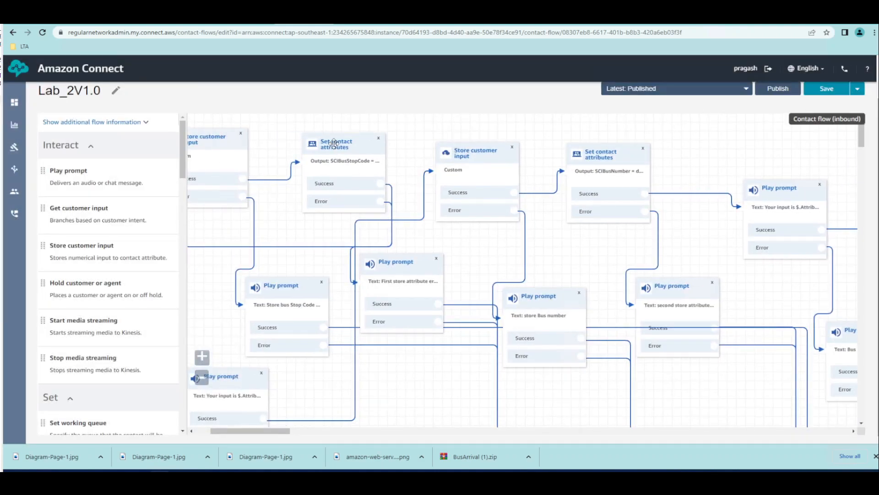
{"action": "left_click", "coordinate": [397, 269]}
{"action": "left_click", "coordinate": [817, 427]}
Step: Shift the SCIBusStopCode Set contact attributes block slightly closer to the first Store customer input block and open its error prompt
{"action": "left_click_drag", "start_coordinate": [340, 146], "coordinate": [323, 143]}
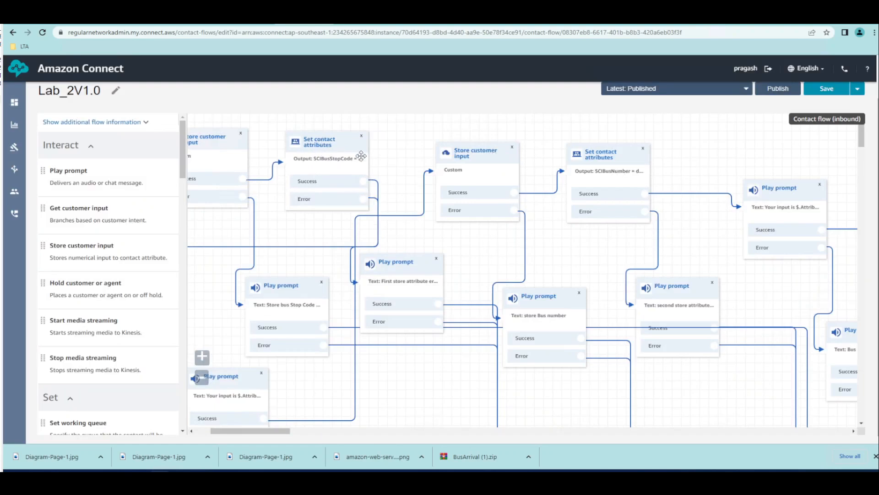
{"action": "mouse_move", "coordinate": [377, 181]}
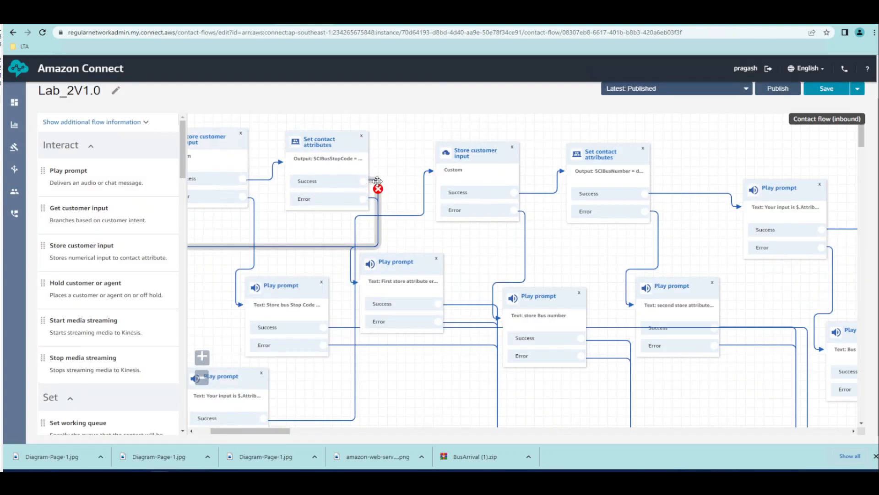
{"action": "left_click", "coordinate": [414, 265]}
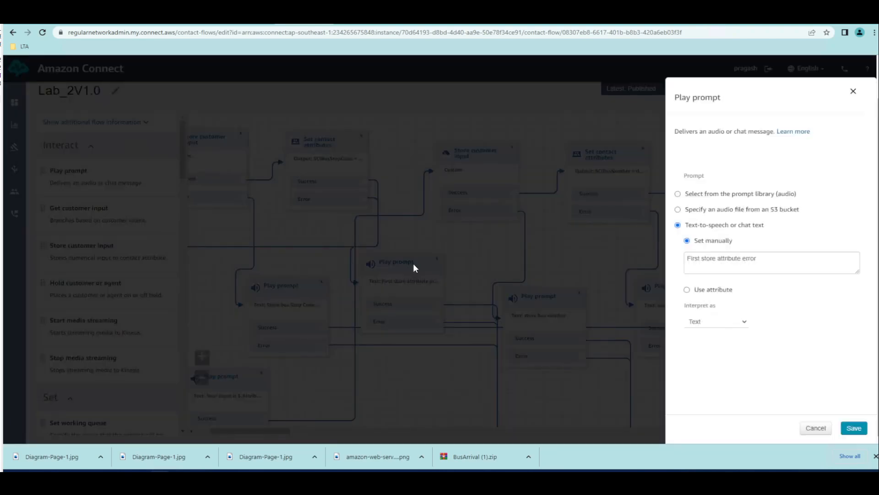
Step: Close the error prompt and inspect the Play prompt that reads back $.Attributes.SCIBusStopCode
{"action": "left_click", "coordinate": [816, 428]}
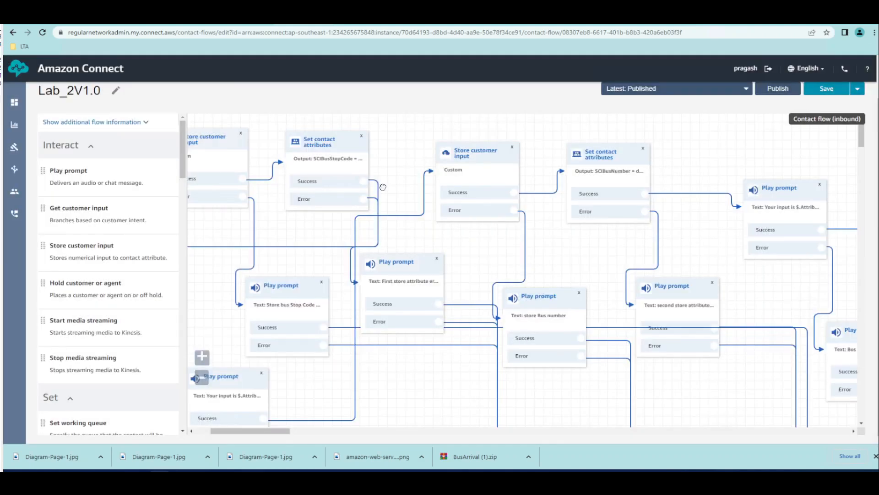
{"action": "mouse_move", "coordinate": [374, 179]}
{"action": "left_click_drag", "start_coordinate": [217, 275], "coordinate": [441, 257]}
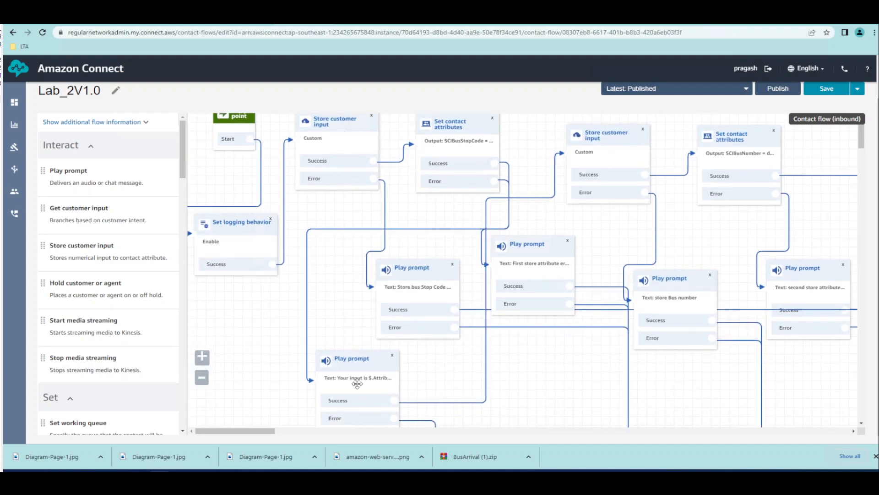
{"action": "left_click", "coordinate": [358, 360]}
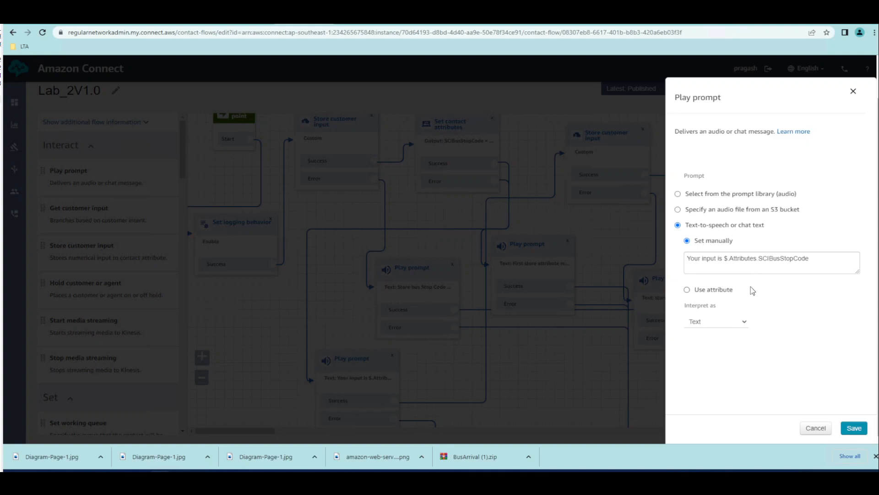
{"action": "left_click", "coordinate": [808, 428]}
Step: Inspect the Invoke AWS Lambda function block that follows the bus number read-back prompt
{"action": "left_click_drag", "start_coordinate": [677, 236], "coordinate": [458, 248]}
{"action": "left_click_drag", "start_coordinate": [641, 245], "coordinate": [499, 268]}
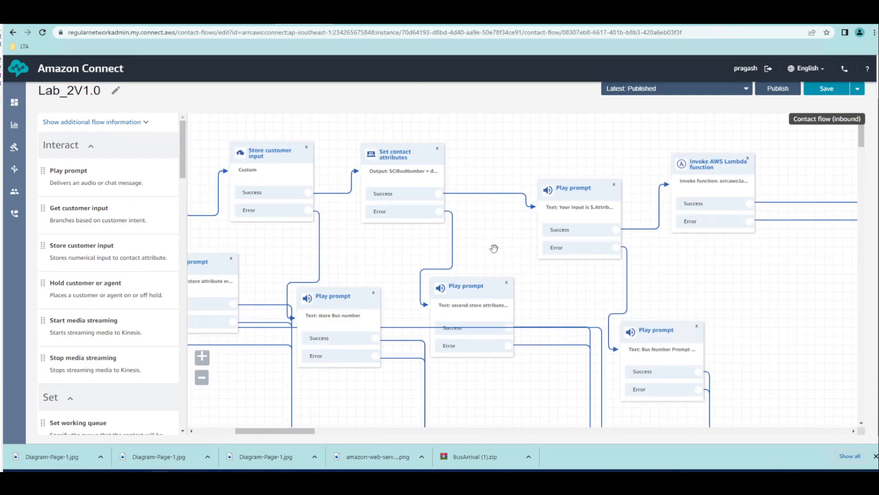
{"action": "left_click_drag", "start_coordinate": [463, 249], "coordinate": [439, 256]}
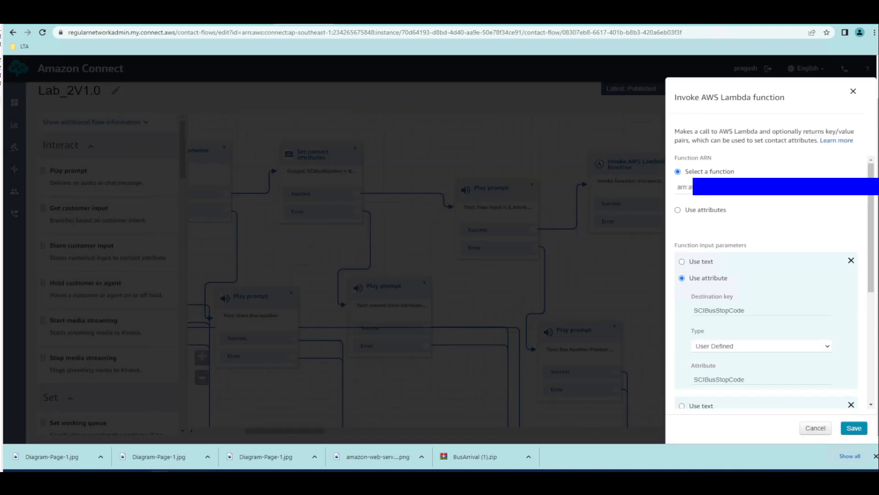
{"action": "key", "text": "Escape"}
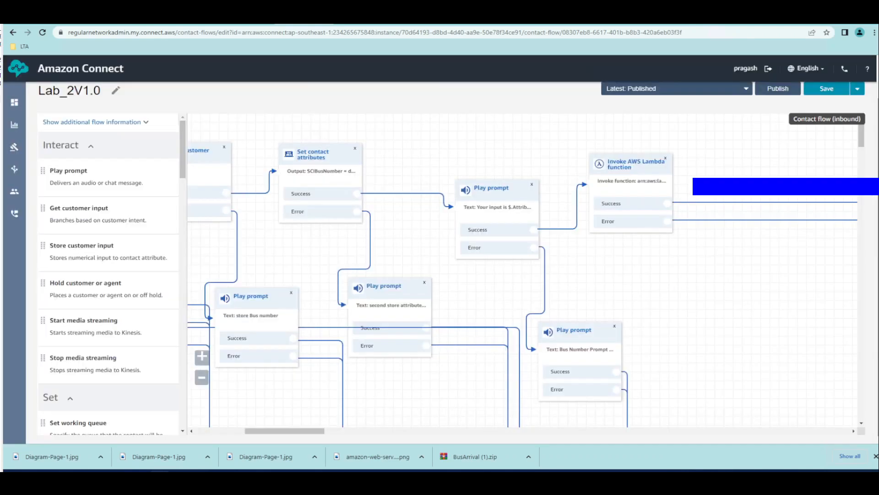
Step: Locate the Invoke AWS Lambda function block in the Integrate category of the block library, collapsing the Terminate / Transfer category
{"action": "scroll", "coordinate": [109, 271], "scroll_direction": "down", "scroll_amount": 15}
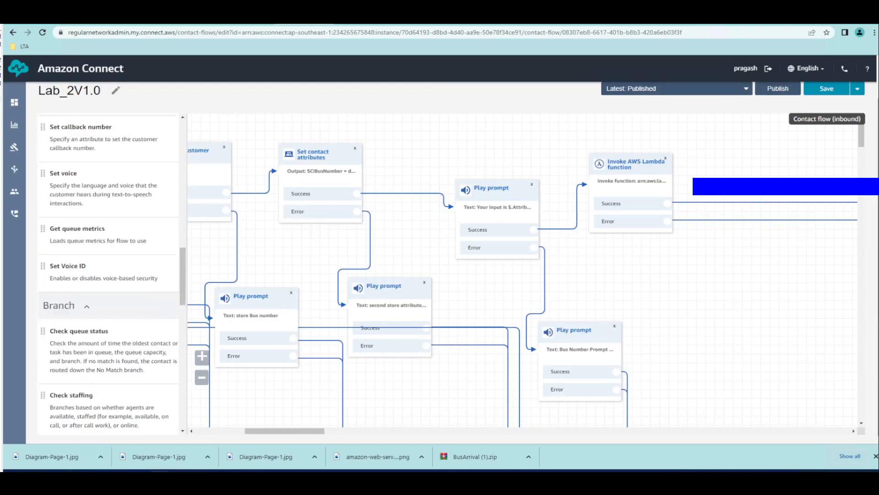
{"action": "scroll", "coordinate": [108, 272], "scroll_direction": "down", "scroll_amount": 10}
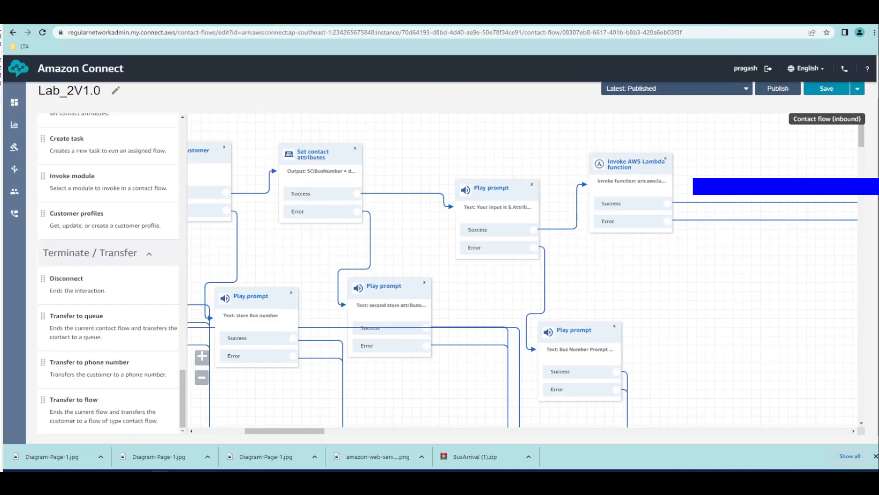
{"action": "left_click", "coordinate": [131, 255]}
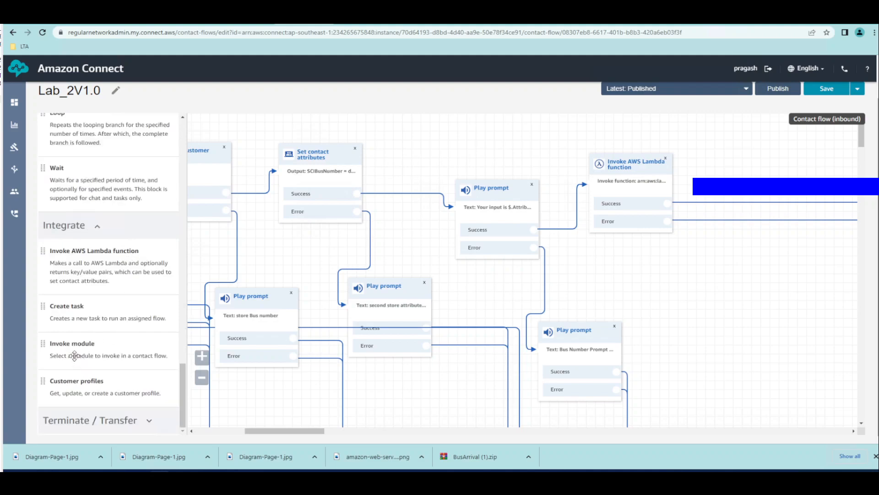
Step: Review the function ARN and the SCIBusStopCode and SCIBusNumber input parameters of the flow's Invoke AWS Lambda function block
{"action": "left_click", "coordinate": [622, 169]}
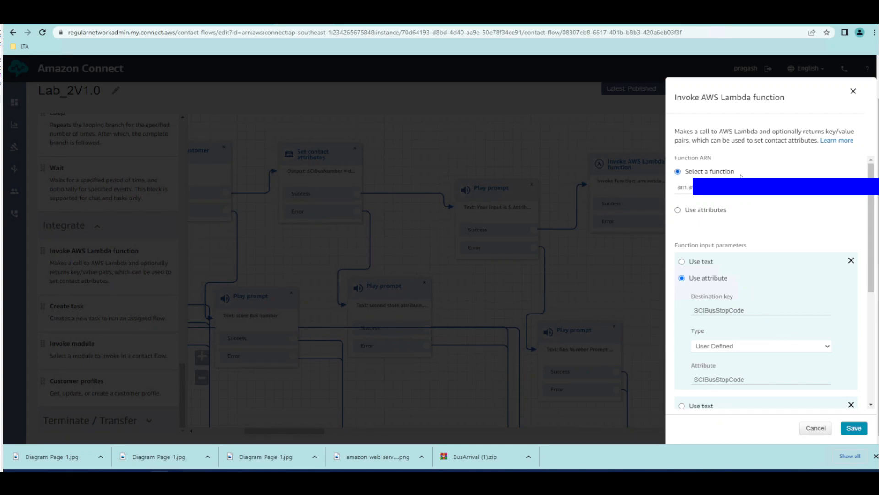
{"action": "left_click", "coordinate": [845, 189]}
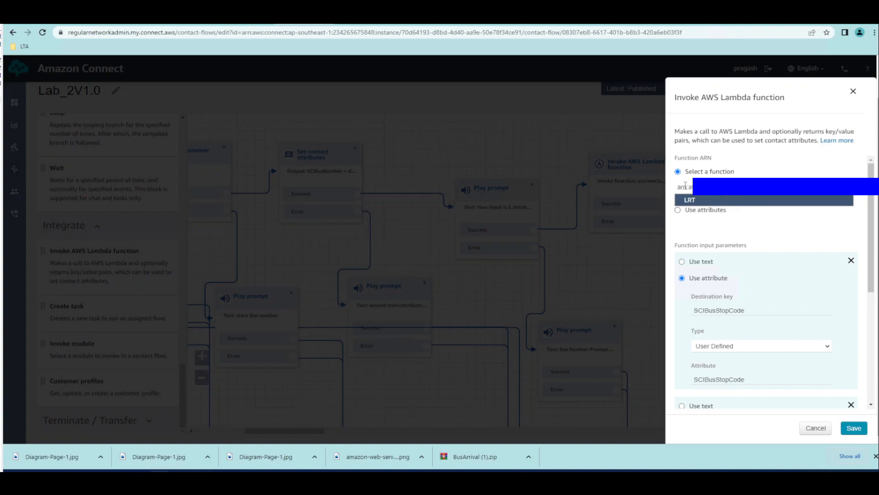
{"action": "left_click_drag", "start_coordinate": [678, 188], "coordinate": [850, 196]}
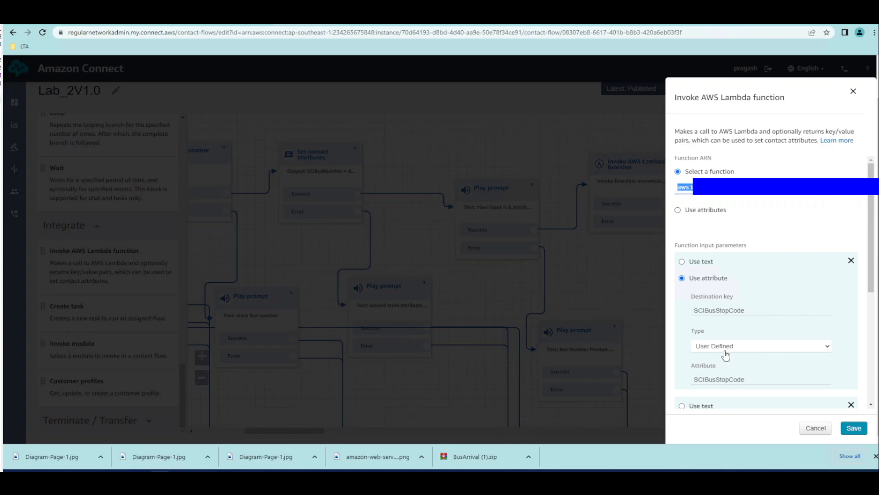
{"action": "scroll", "coordinate": [728, 311], "scroll_direction": "down", "scroll_amount": 1}
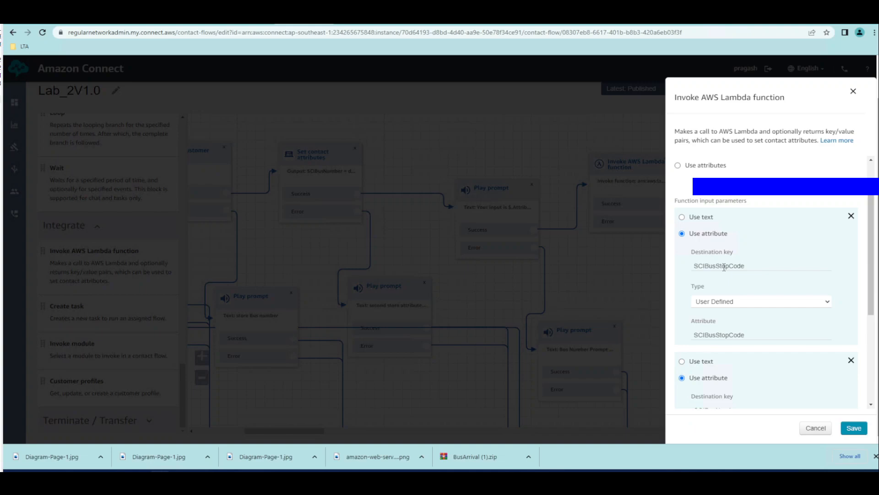
{"action": "scroll", "coordinate": [724, 269], "scroll_direction": "down", "scroll_amount": 2}
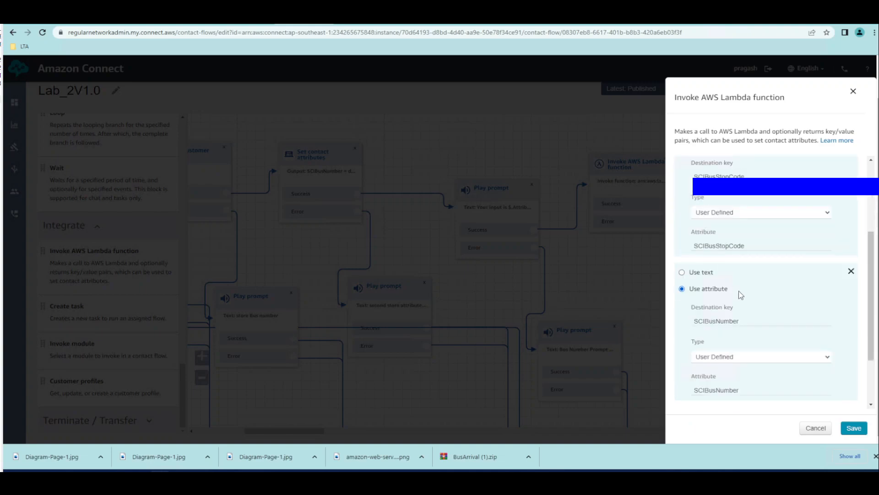
{"action": "scroll", "coordinate": [739, 297], "scroll_direction": "down", "scroll_amount": 2}
{"action": "scroll", "coordinate": [741, 302], "scroll_direction": "up", "scroll_amount": 2}
{"action": "scroll", "coordinate": [742, 303], "scroll_direction": "up", "scroll_amount": 3}
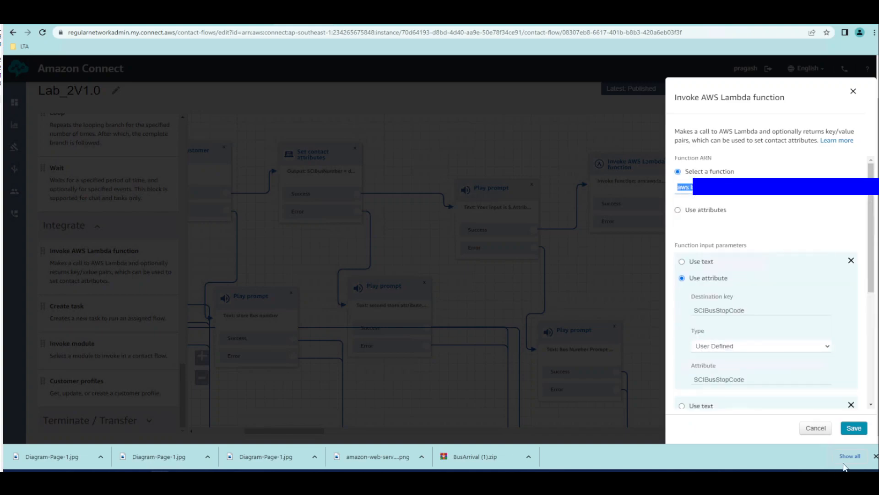
{"action": "left_click", "coordinate": [815, 428]}
Step: Examine the Play prompt after the Lambda block, including its $.External.FinalArivalTime text, and look back over the flow
{"action": "left_click_drag", "start_coordinate": [753, 311], "coordinate": [505, 334]}
{"action": "left_click_drag", "start_coordinate": [678, 255], "coordinate": [520, 269]}
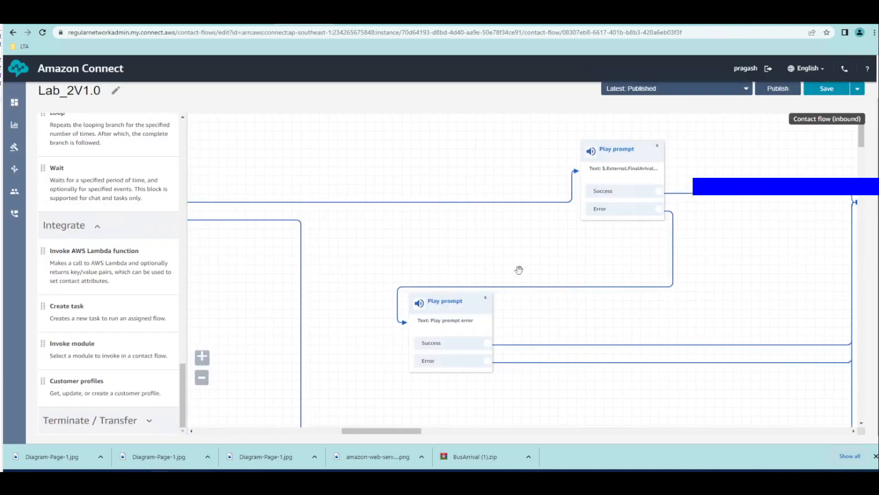
{"action": "left_click", "coordinate": [619, 150]}
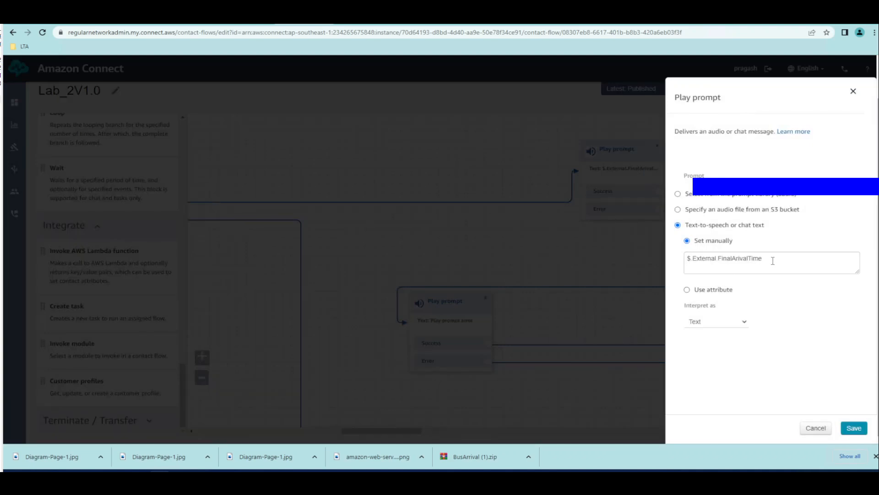
{"action": "left_click_drag", "start_coordinate": [773, 260], "coordinate": [745, 260]}
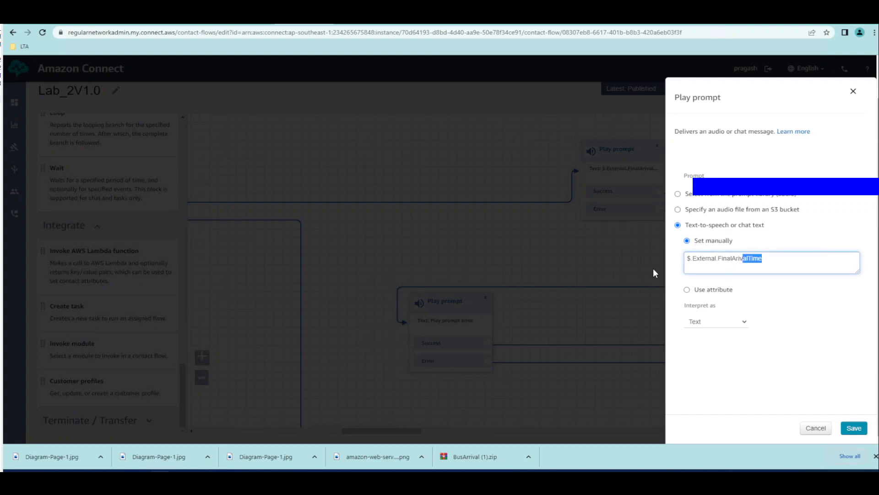
{"action": "left_click_drag", "start_coordinate": [692, 260], "coordinate": [775, 267]}
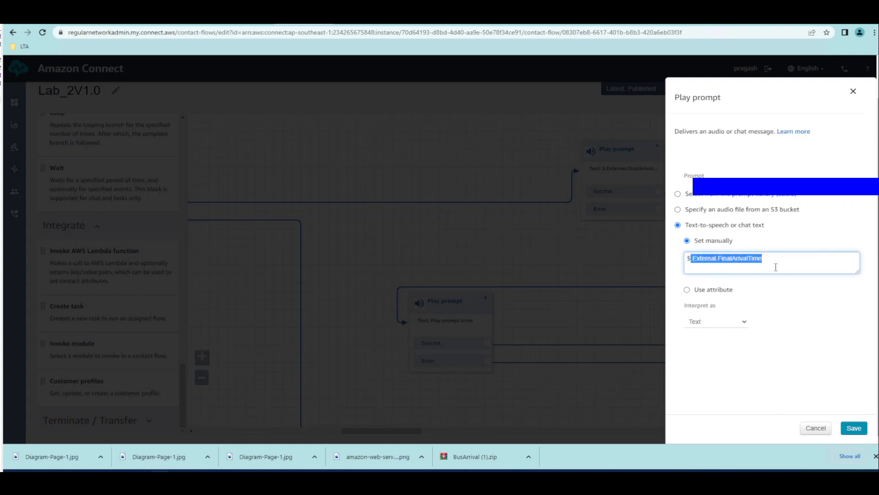
{"action": "left_click", "coordinate": [814, 430]}
{"action": "left_click_drag", "start_coordinate": [540, 251], "coordinate": [730, 226]}
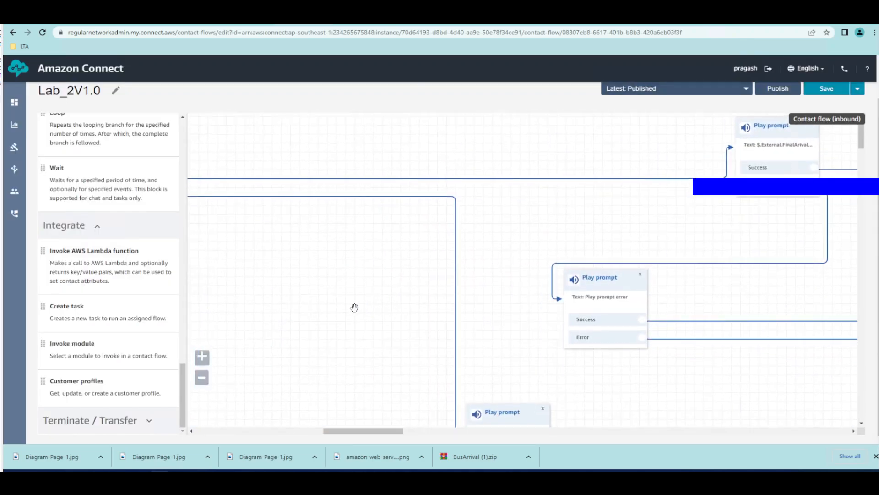
{"action": "left_click_drag", "start_coordinate": [353, 306], "coordinate": [659, 306]}
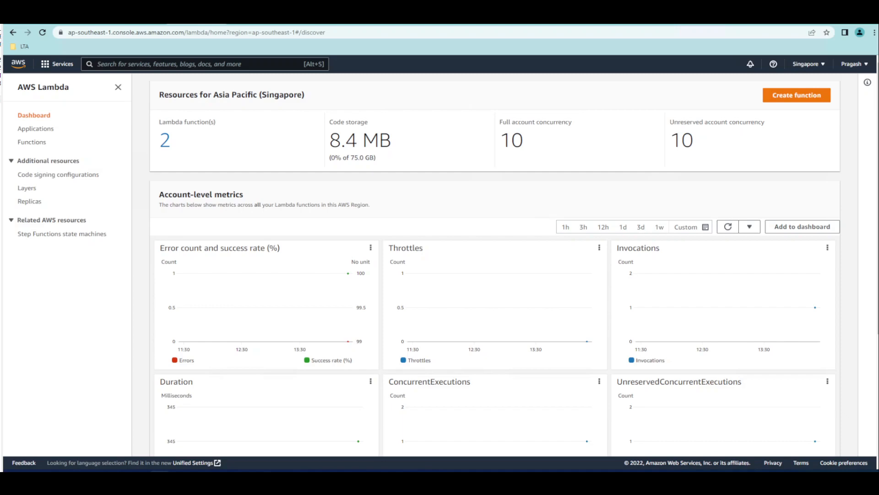
Step: Switch to the AWS console and open the Lambda service through a service search
{"action": "type", "text": "l"}
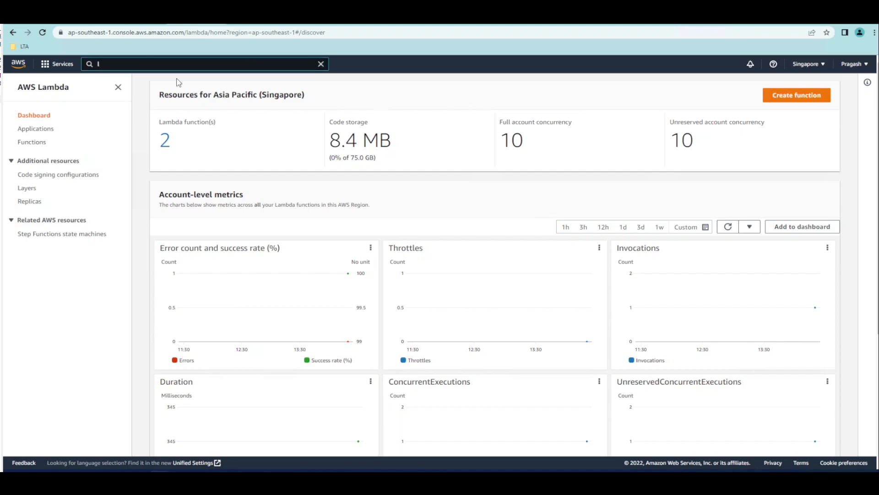
{"action": "type", "text": "aGs"}
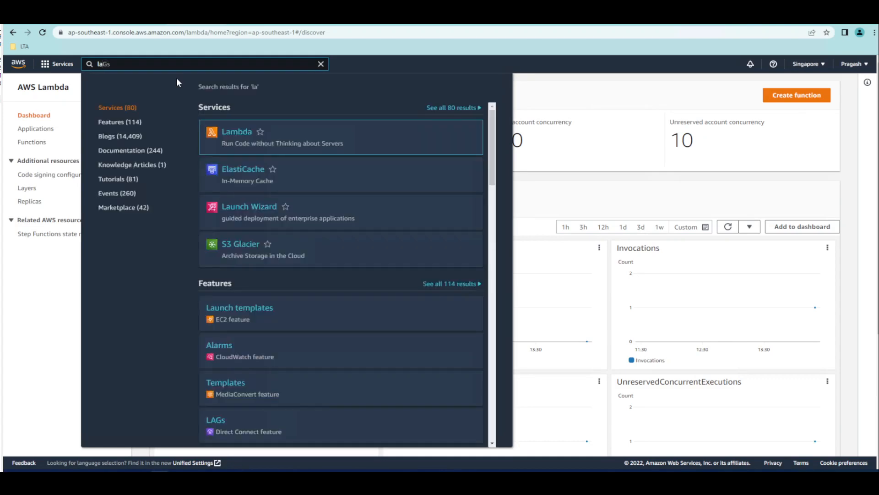
{"action": "left_click", "coordinate": [242, 142]}
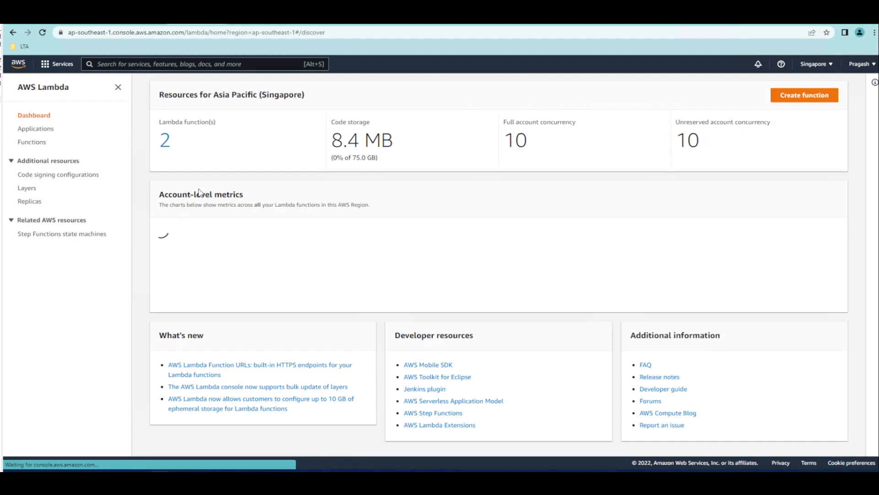
Step: Start a Lambda function authored from scratch, name it busstopcode and open its runtime choices
{"action": "left_click", "coordinate": [788, 101]}
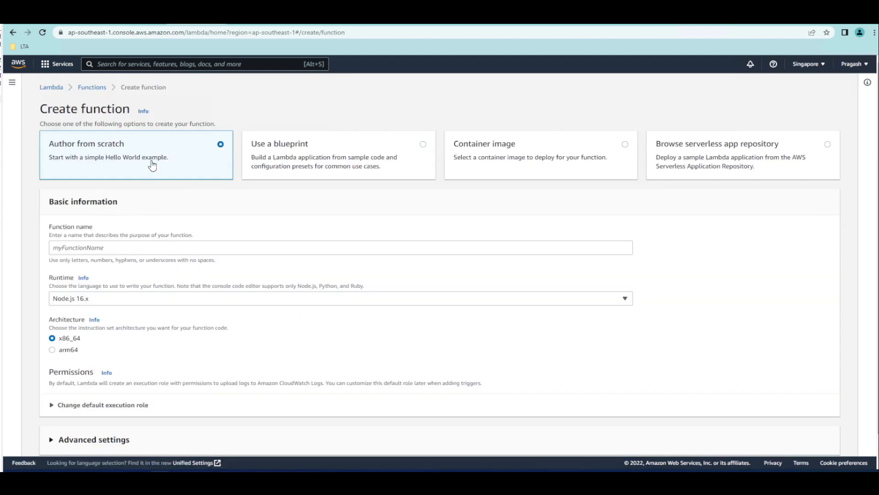
{"action": "left_click", "coordinate": [144, 244]}
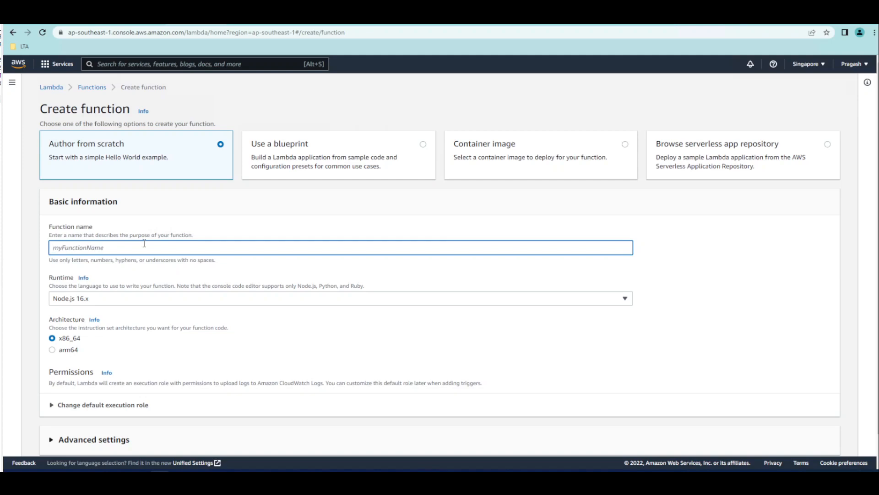
{"action": "type", "text": "busstopcode"}
{"action": "left_click", "coordinate": [142, 304]}
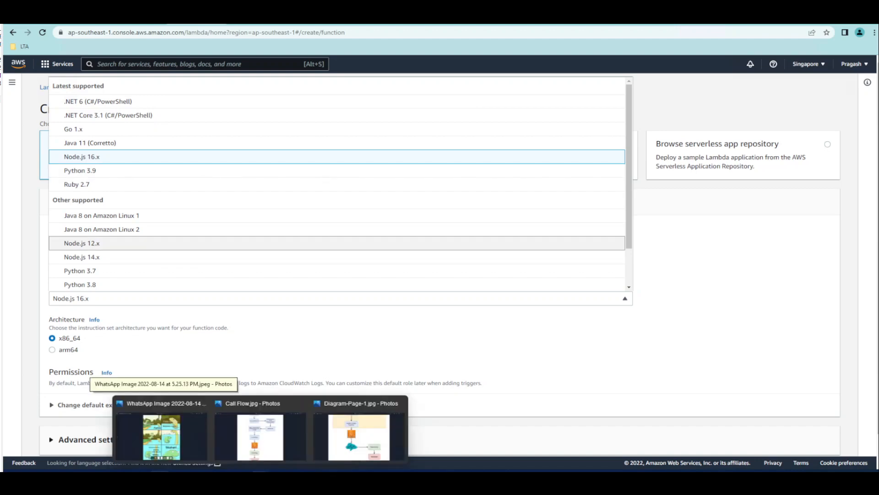
Step: Switch to File Explorer and view the WhatsApp Image 2022-08-14 picture in the AWS Doc 1 Get Bus Arrival time folder
{"action": "mouse_move", "coordinate": [240, 471]}
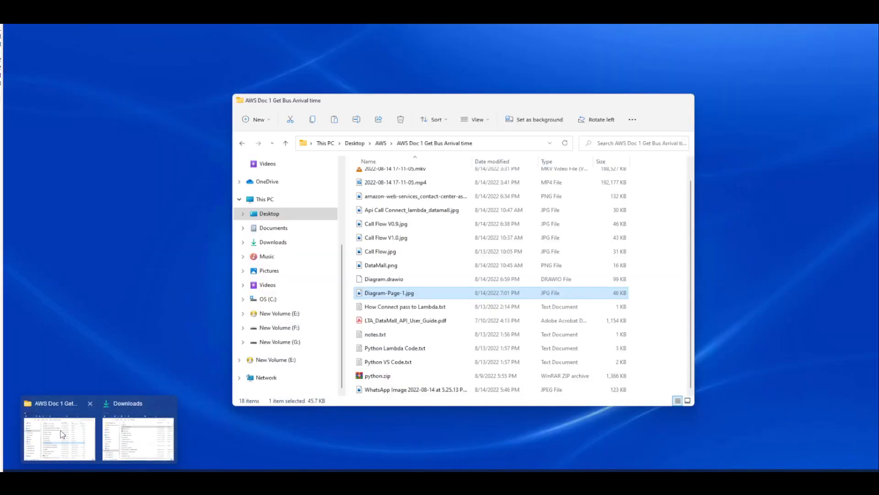
{"action": "left_click", "coordinate": [61, 433]}
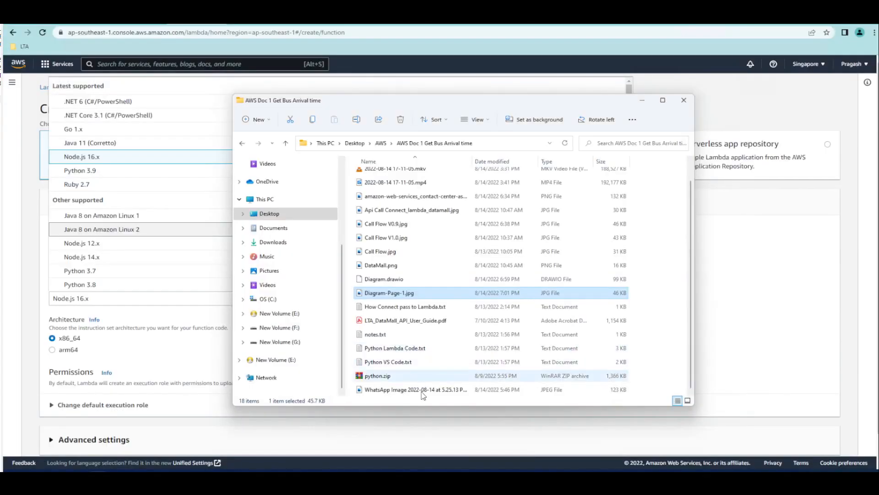
{"action": "left_click", "coordinate": [416, 389]}
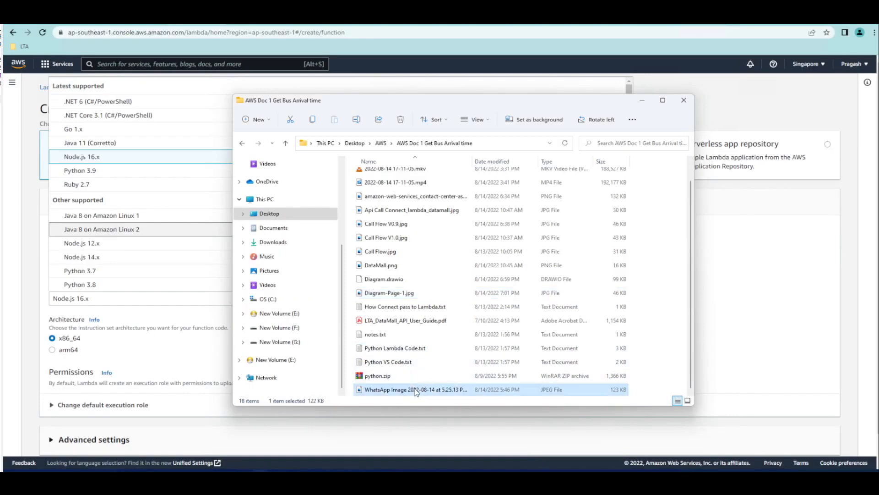
{"action": "double_click", "coordinate": [415, 390]}
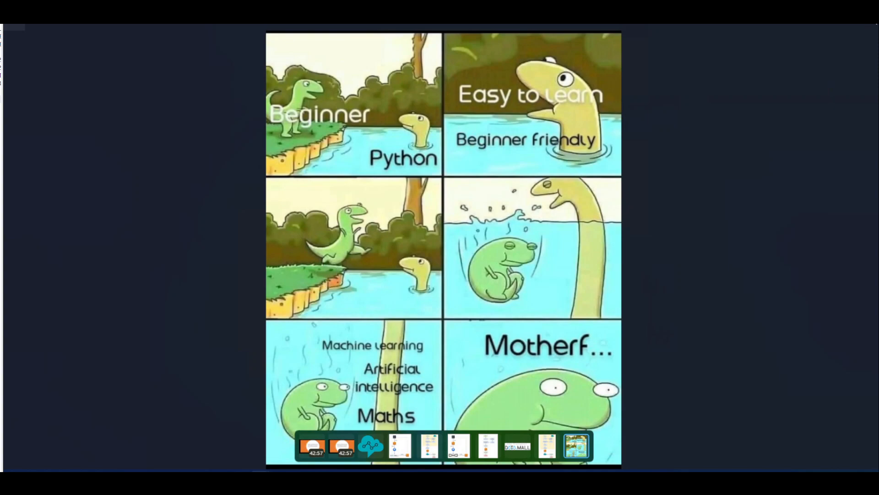
{"action": "left_click", "coordinate": [873, 15]}
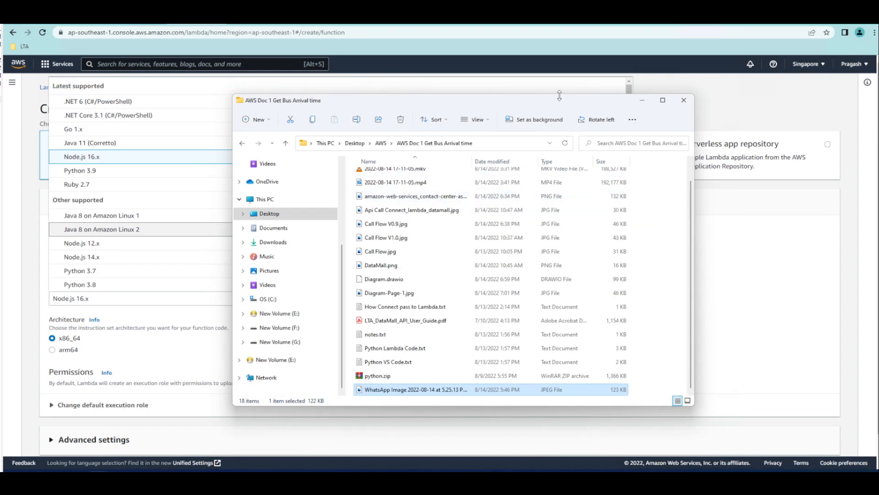
{"action": "left_click", "coordinate": [642, 105]}
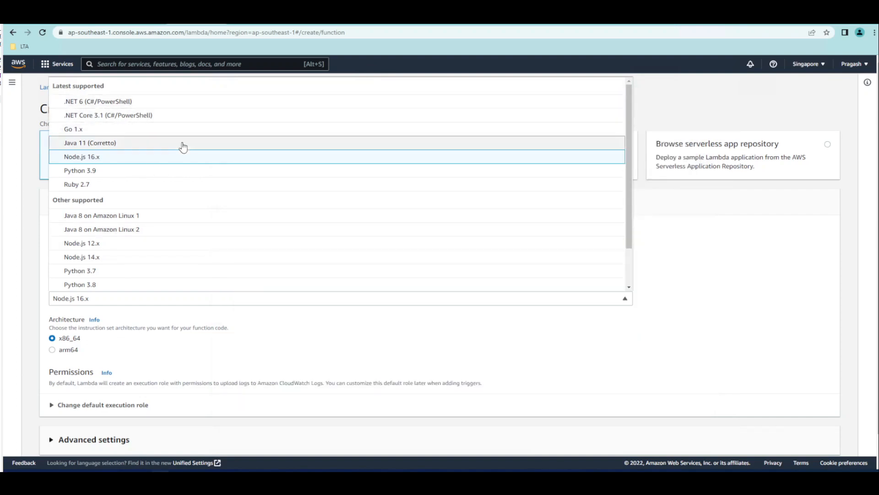
Step: Set the function's runtime to Python 3.9 and create the function
{"action": "left_click", "coordinate": [178, 174]}
{"action": "scroll", "coordinate": [223, 247], "scroll_direction": "down", "scroll_amount": 1}
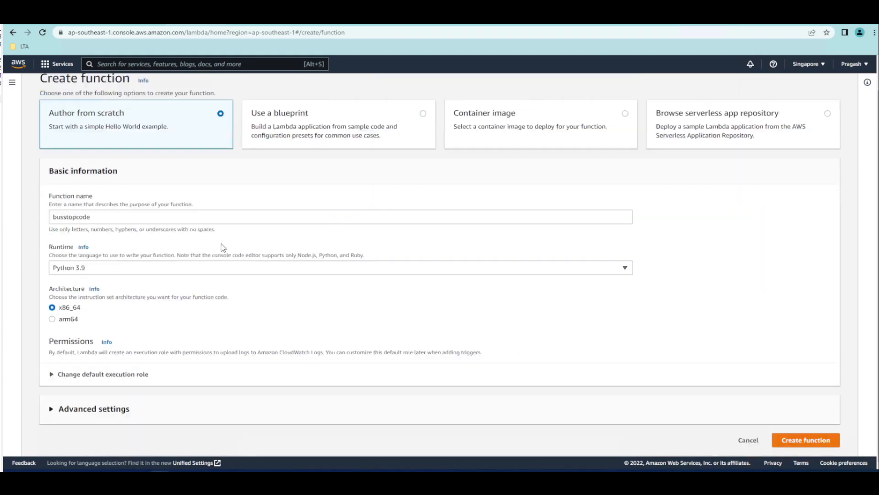
{"action": "left_click", "coordinate": [795, 444]}
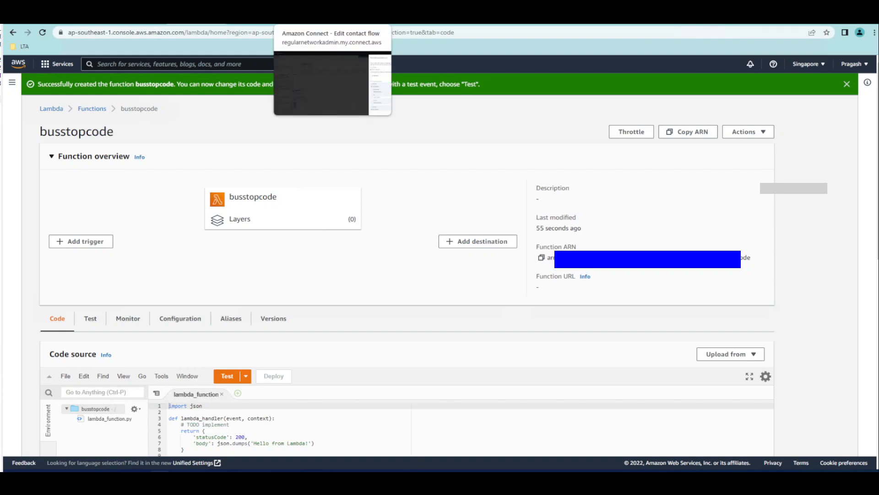
Step: Check the function ARN in the contact flow's Invoke AWS Lambda function block and copy the ARN of the busstopcode function
{"action": "left_click", "coordinate": [316, 18]}
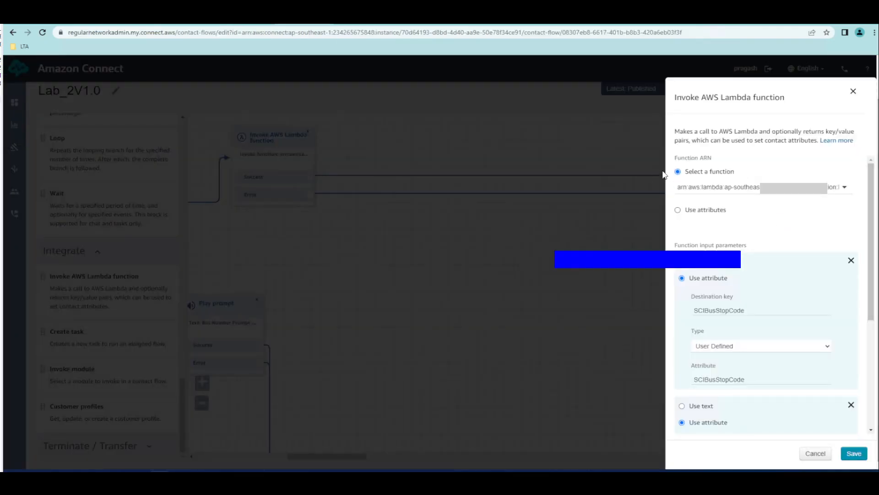
{"action": "left_click_drag", "start_coordinate": [701, 187], "coordinate": [732, 187]}
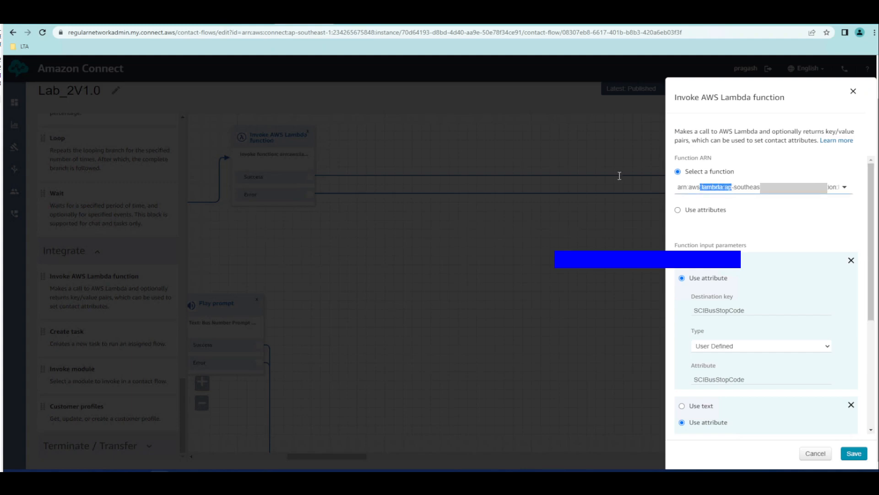
{"action": "left_click", "coordinate": [156, 26]}
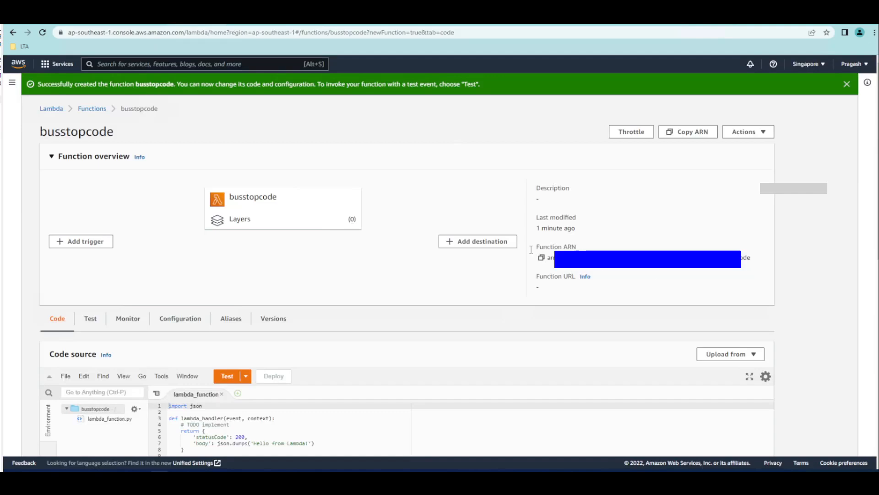
{"action": "left_click", "coordinate": [541, 258]}
Step: Look over the contact flow, the LRT function's code and the Amazon Connect contact flow settings, returning to the busstopcode function in between
{"action": "left_click", "coordinate": [307, 25]}
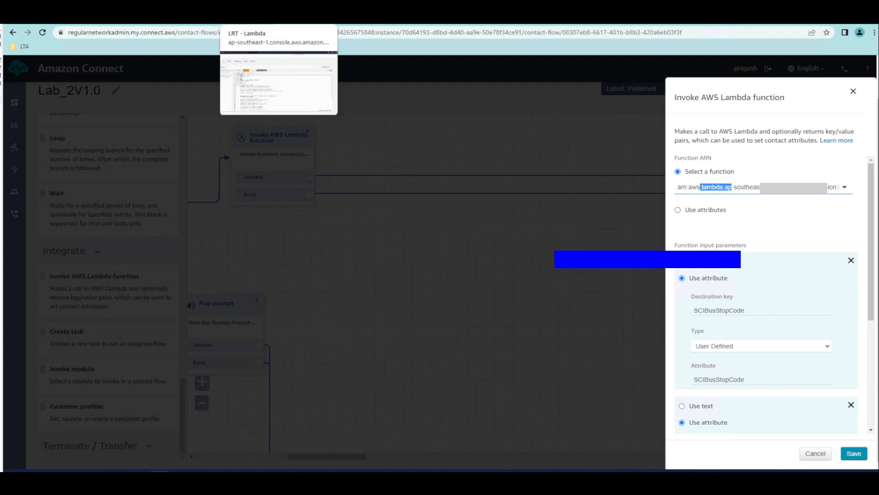
{"action": "left_click", "coordinate": [278, 19]}
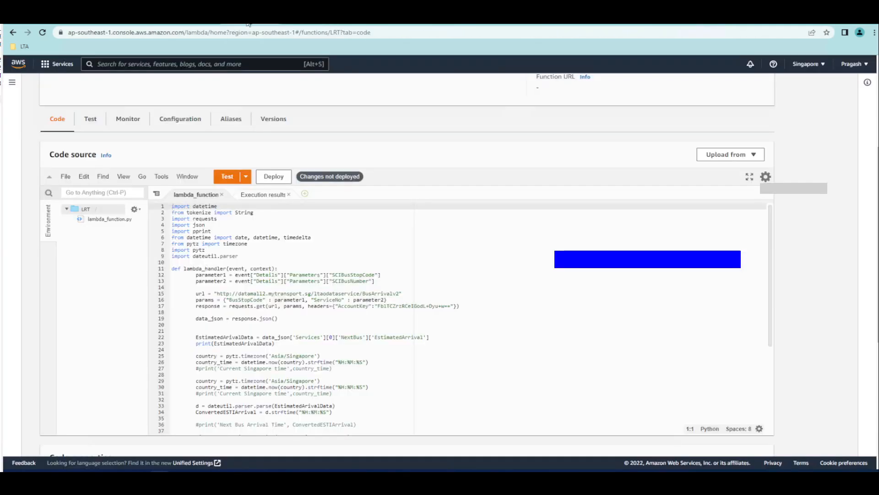
{"action": "left_click", "coordinate": [192, 23]}
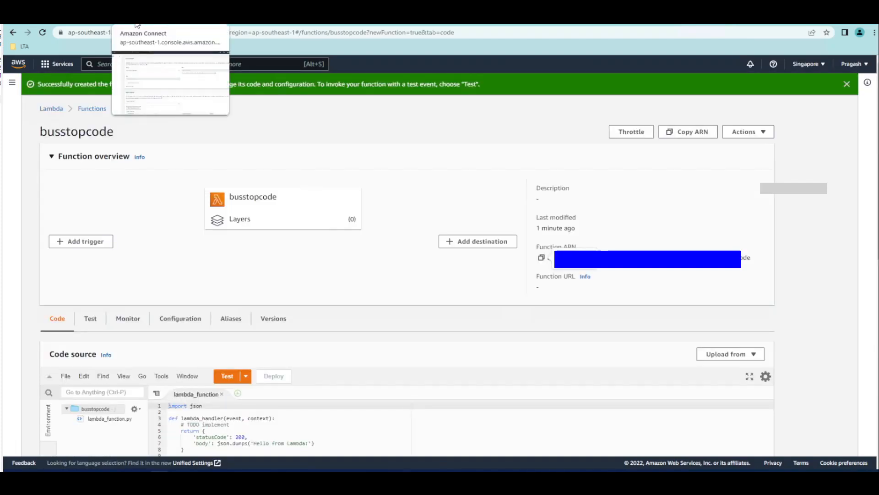
{"action": "left_click", "coordinate": [137, 25]}
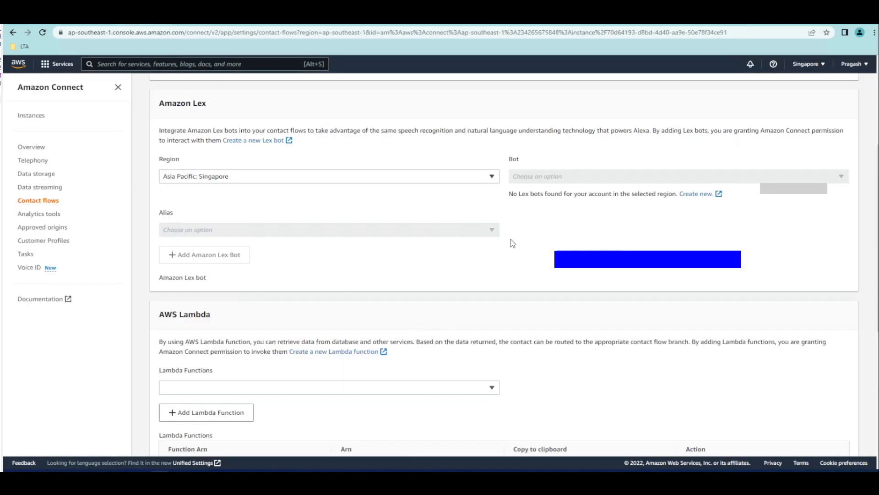
{"action": "left_click", "coordinate": [192, 24]}
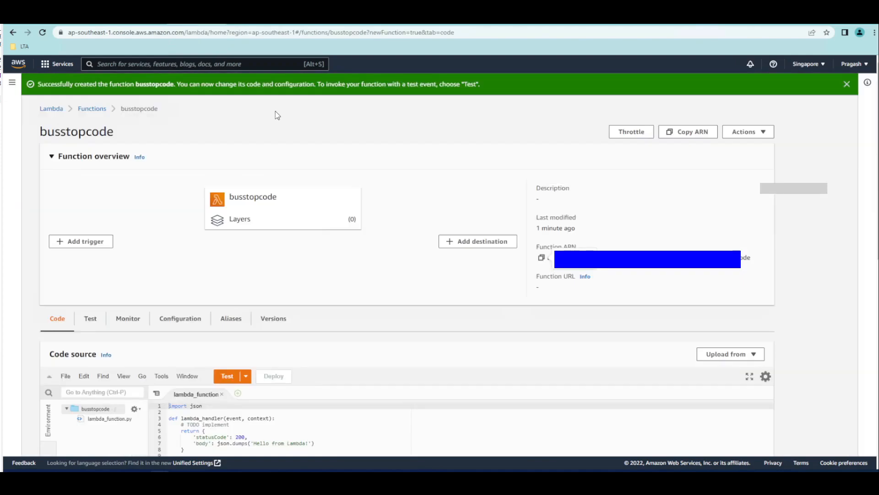
{"action": "scroll", "coordinate": [314, 223], "scroll_direction": "down", "scroll_amount": 1}
{"action": "scroll", "coordinate": [314, 221], "scroll_direction": "up", "scroll_amount": 1}
{"action": "left_click_drag", "start_coordinate": [320, 438], "coordinate": [139, 406]}
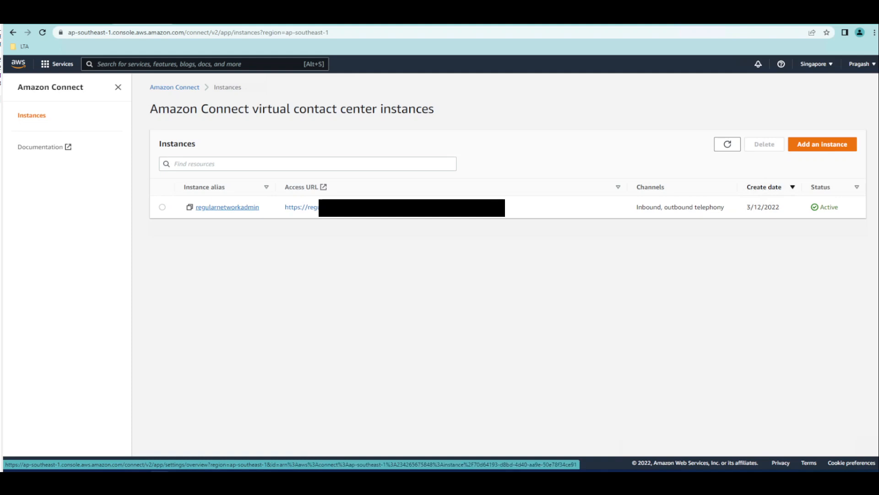
Step: Add the busstopcode Lambda function in the regularnetworkadmin instance's contact flow settings and narrow the Arn column of the function list
{"action": "left_click", "coordinate": [226, 207]}
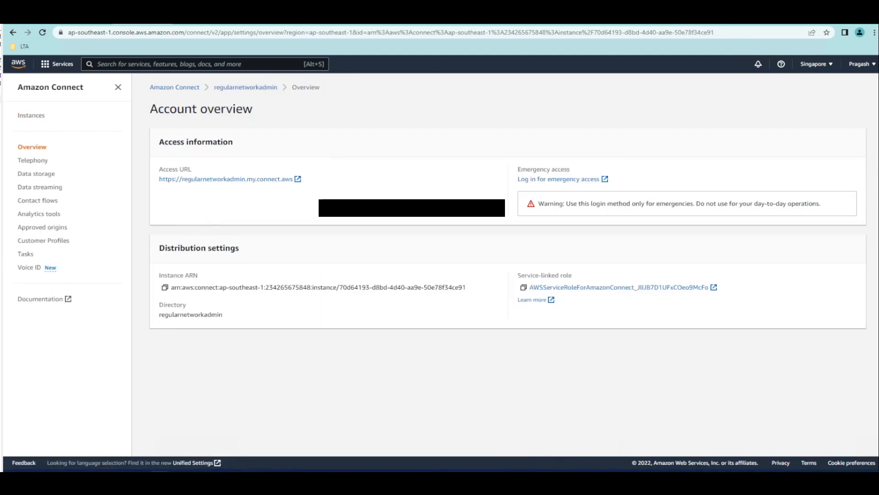
{"action": "left_click", "coordinate": [38, 200]}
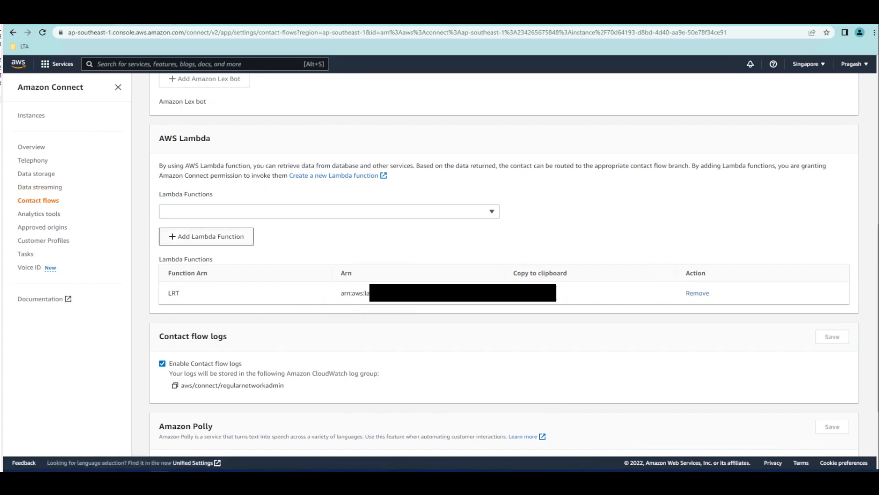
{"action": "left_click", "coordinate": [194, 243]}
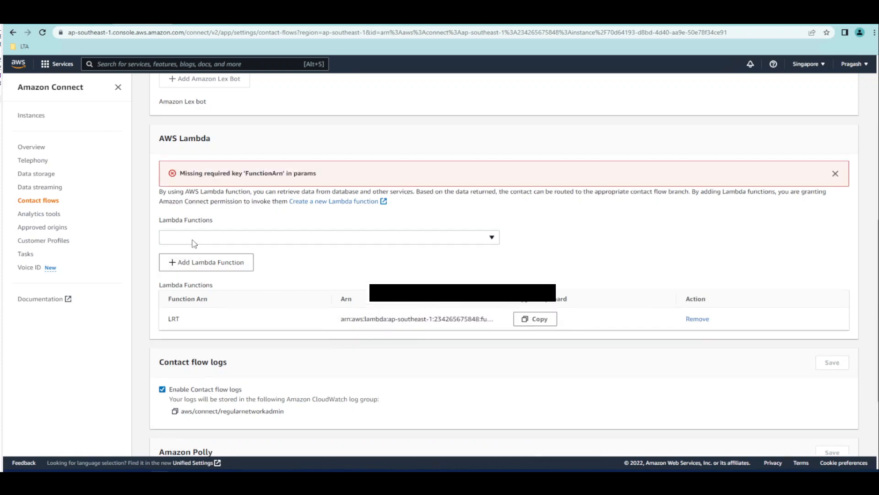
{"action": "left_click", "coordinate": [222, 241]}
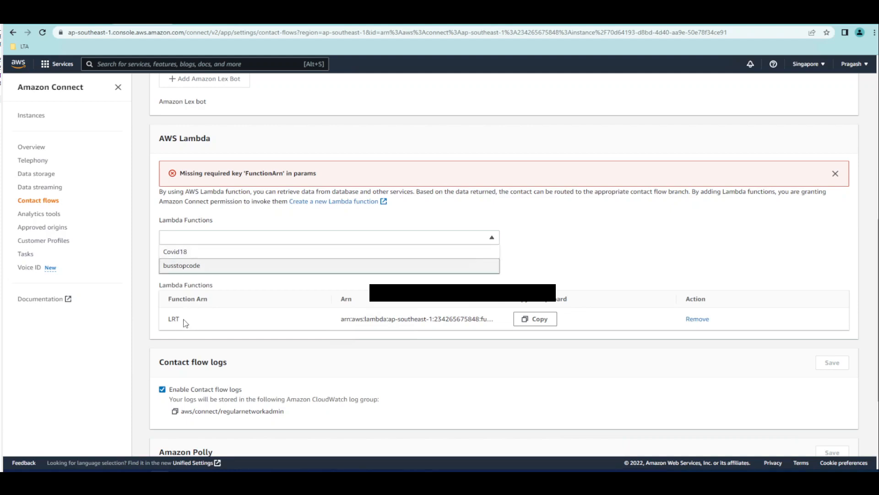
{"action": "left_click", "coordinate": [216, 273]}
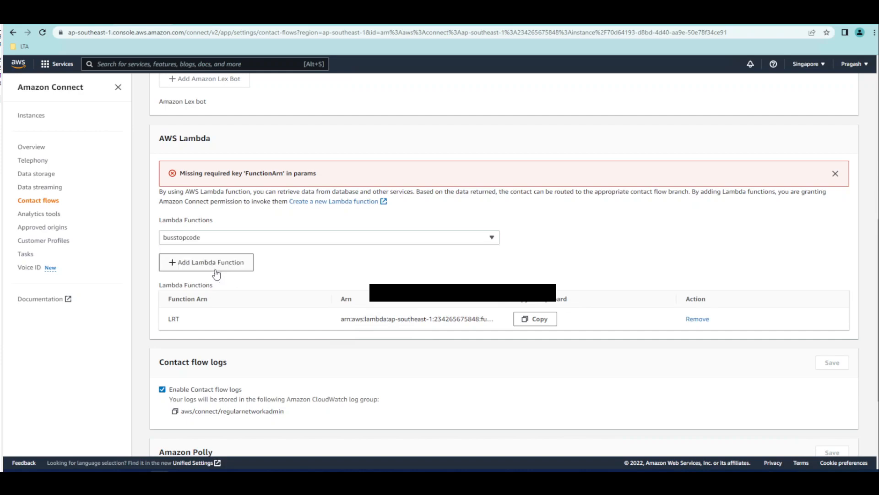
{"action": "scroll", "coordinate": [233, 306], "scroll_direction": "down", "scroll_amount": 1}
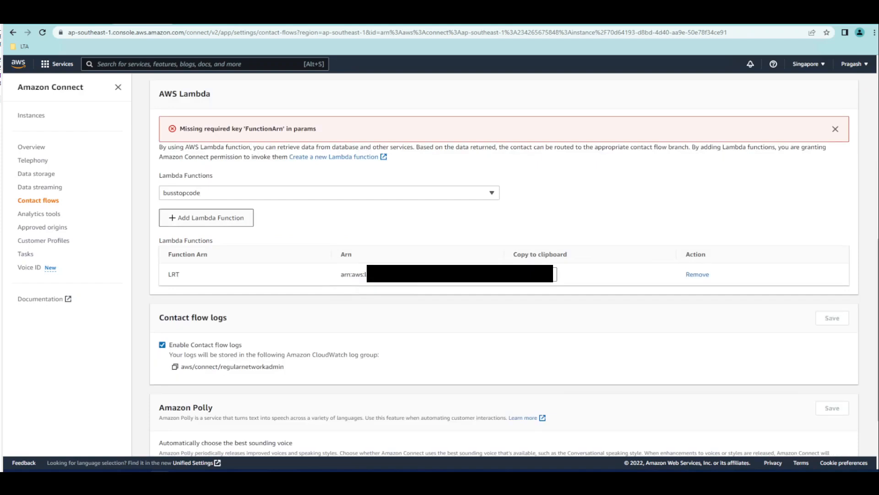
{"action": "left_click", "coordinate": [189, 222]}
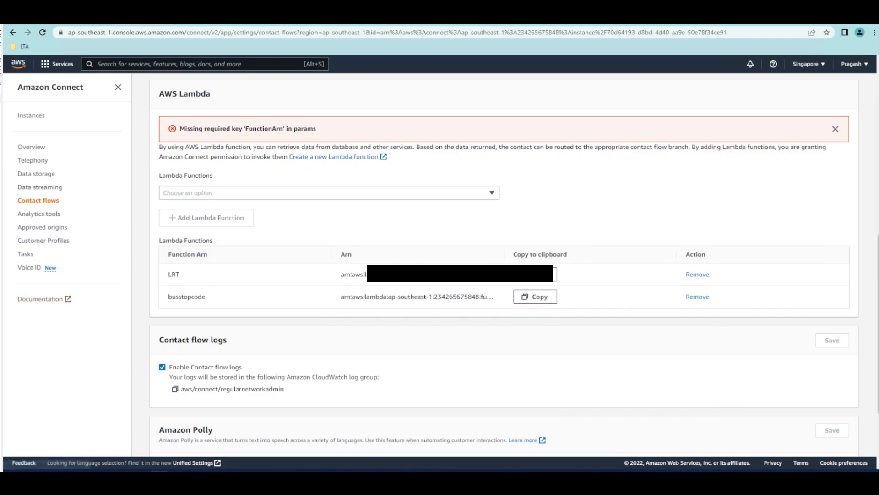
{"action": "left_click_drag", "start_coordinate": [502, 255], "coordinate": [446, 259]}
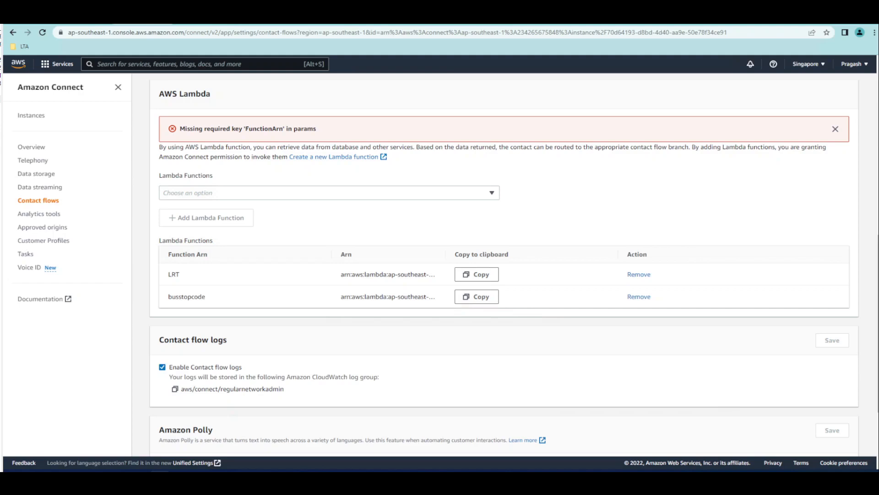
Step: Switch to Notepad++ to highlight parameter1 in the Lambda code, and view the Diagram-Page-1.jpg call flow in Photos
{"action": "key", "text": "alt+Tab"}
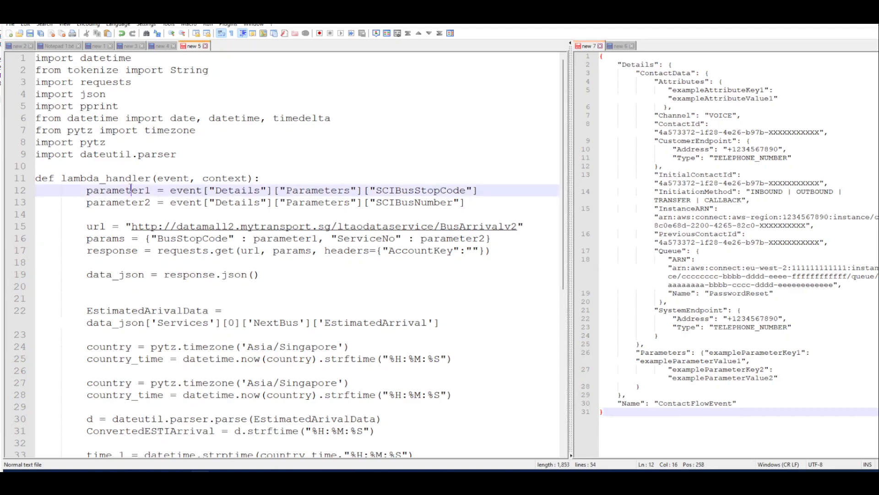
{"action": "double_click", "coordinate": [131, 191]}
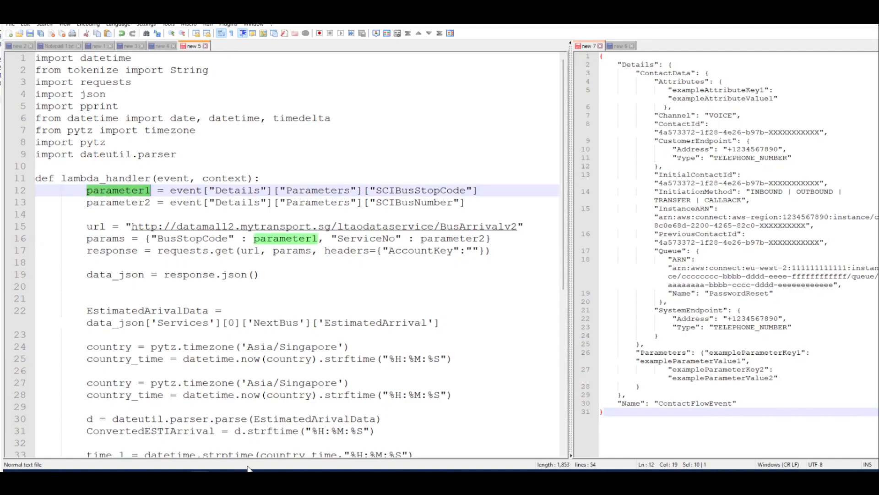
{"action": "mouse_move", "coordinate": [248, 468]}
{"action": "left_click", "coordinate": [293, 447]}
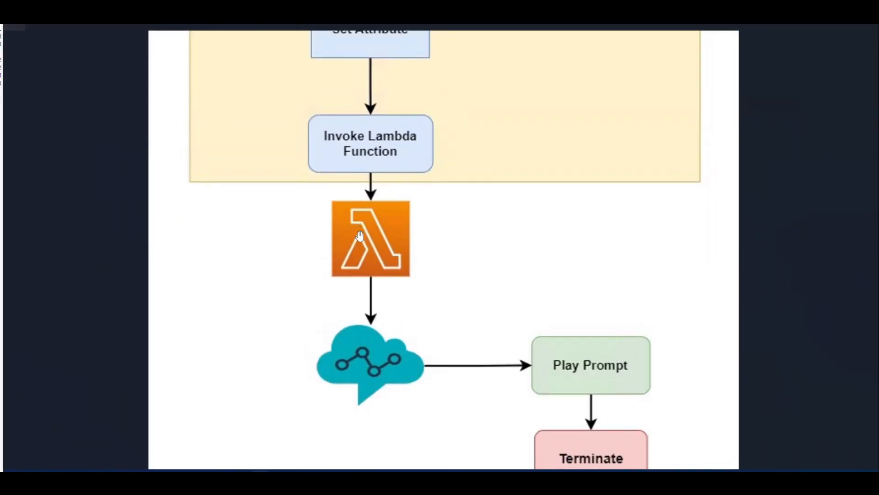
{"action": "mouse_move", "coordinate": [260, 481]}
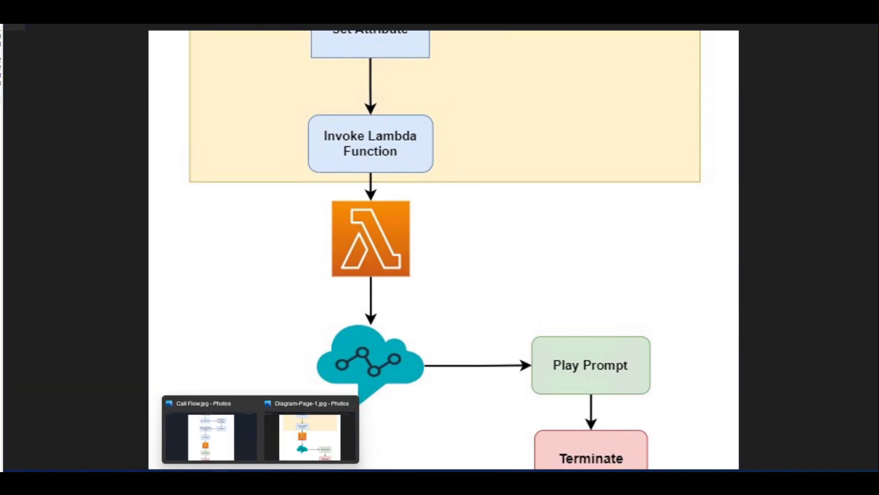
Step: Switch to PowerPoint, view the picture linked as Lambda Flow Diagram on slide 3, and close it
{"action": "left_click", "coordinate": [220, 479]}
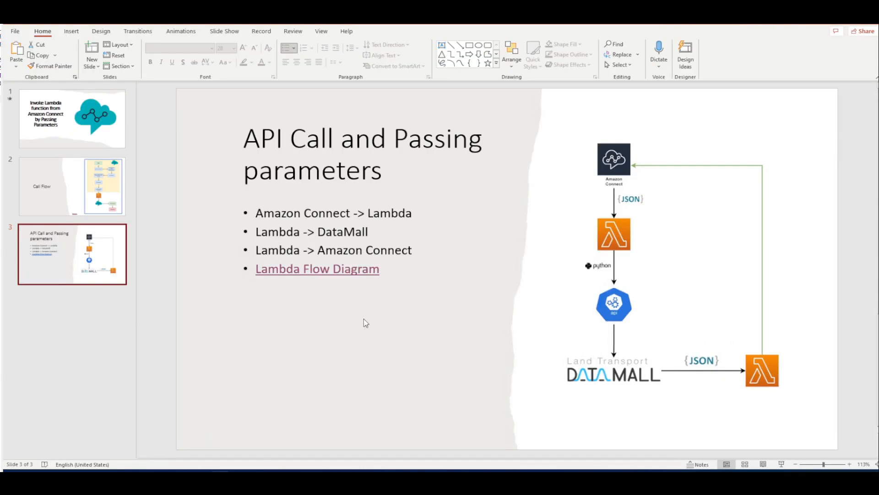
{"action": "left_click", "coordinate": [278, 270]}
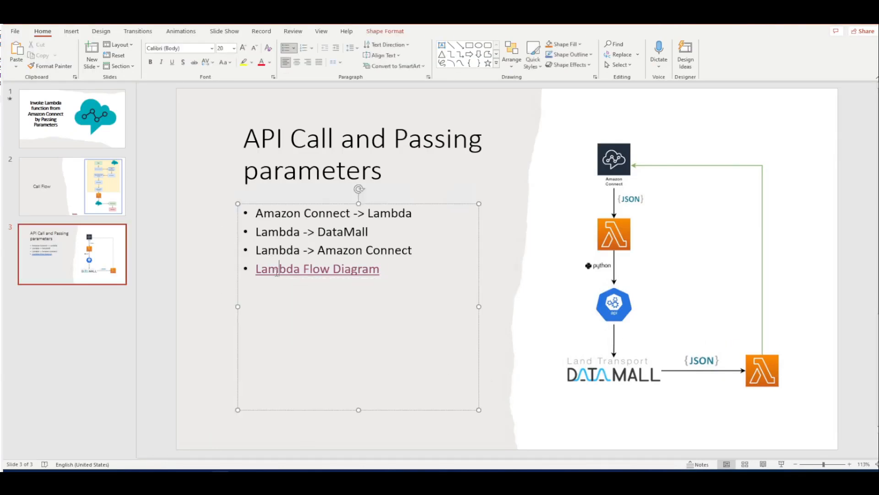
{"action": "left_click", "coordinate": [509, 242]}
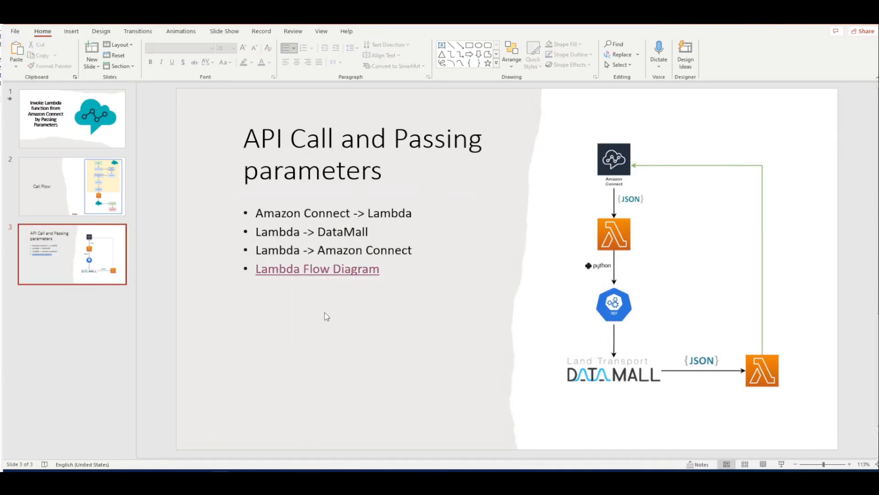
{"action": "left_click", "coordinate": [325, 271], "text": "ctrl"}
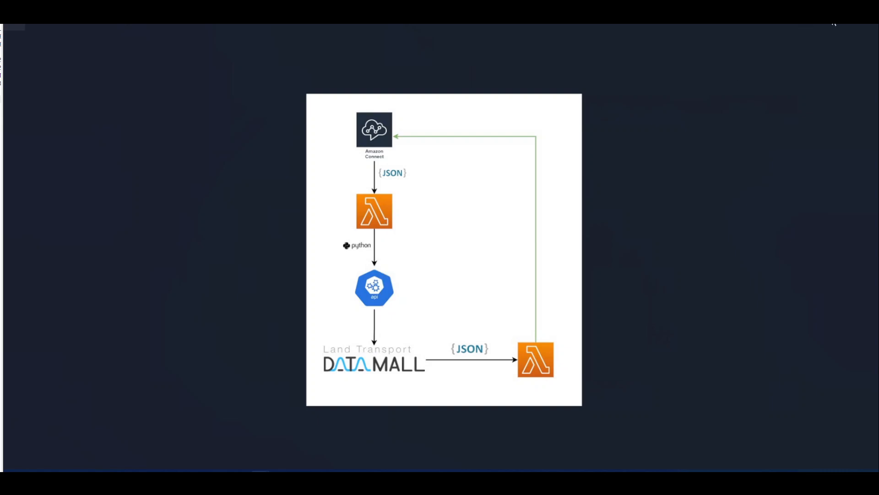
{"action": "left_click", "coordinate": [833, 21]}
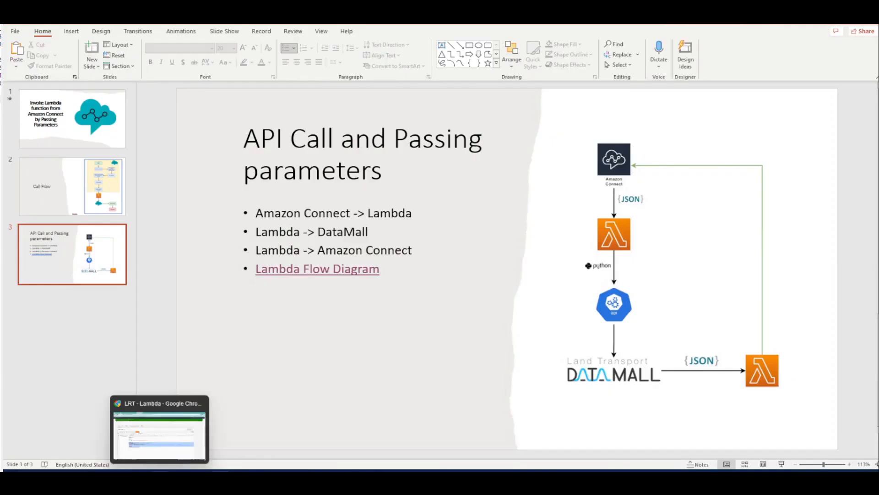
Step: Switch to Chrome and bring up the AWS documentation page Invoke AWS Lambda functions, highlighting its title
{"action": "left_click", "coordinate": [160, 426]}
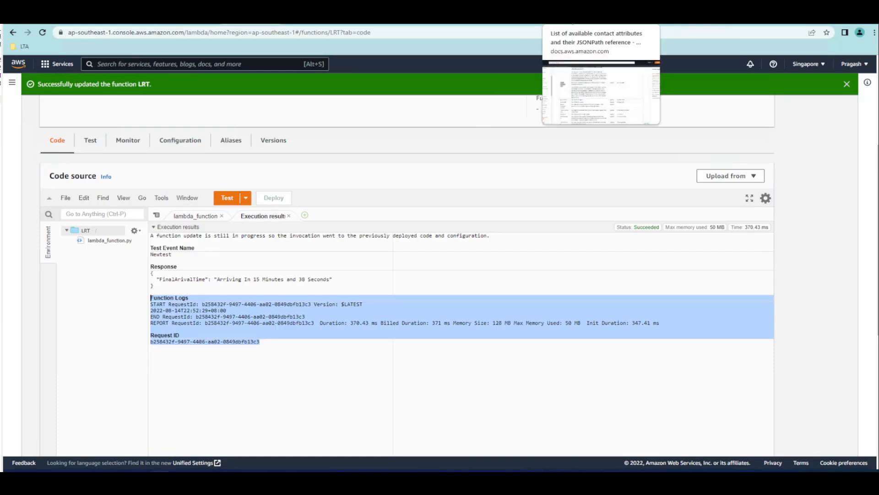
{"action": "left_click", "coordinate": [617, 22]}
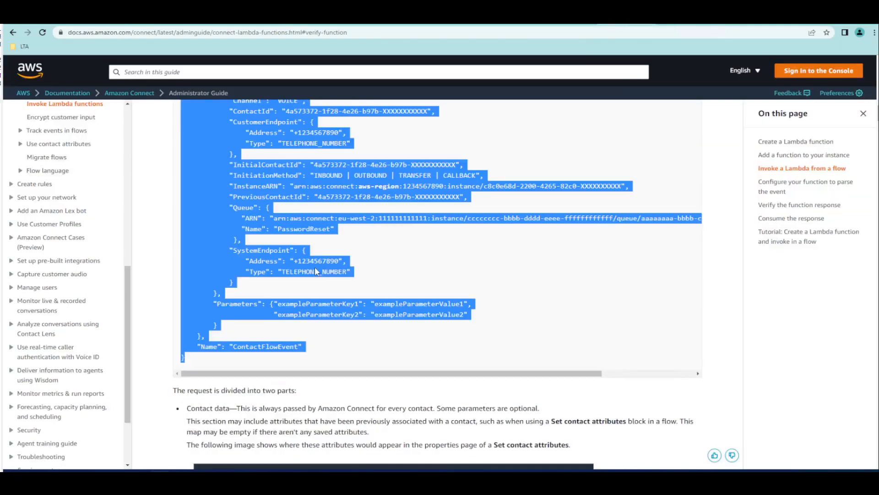
{"action": "scroll", "coordinate": [316, 259], "scroll_direction": "up", "scroll_amount": 10}
{"action": "scroll", "coordinate": [317, 252], "scroll_direction": "up", "scroll_amount": 10}
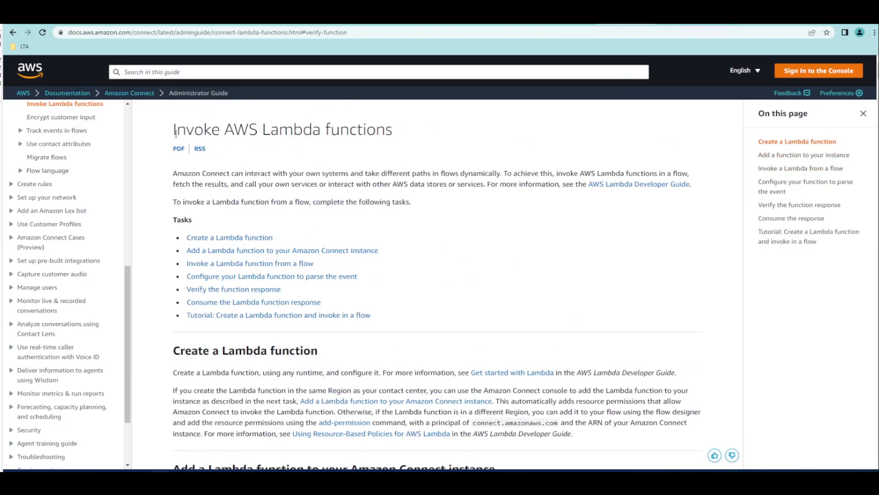
{"action": "left_click_drag", "start_coordinate": [177, 131], "coordinate": [437, 132]}
Step: Read the documentation on adding a Lambda function to an instance and invoking it from a flow, including the example JSON request
{"action": "scroll", "coordinate": [369, 302], "scroll_direction": "down", "scroll_amount": 5}
{"action": "scroll", "coordinate": [369, 309], "scroll_direction": "down", "scroll_amount": 8}
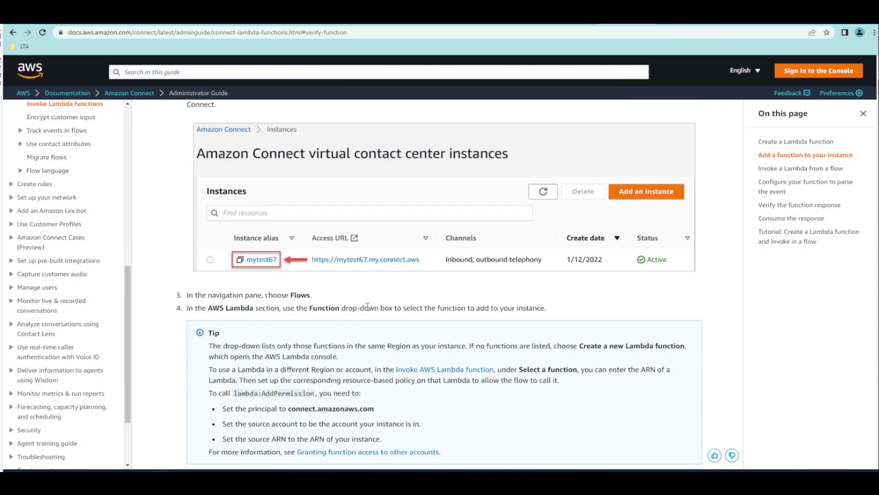
{"action": "scroll", "coordinate": [366, 308], "scroll_direction": "down", "scroll_amount": 7}
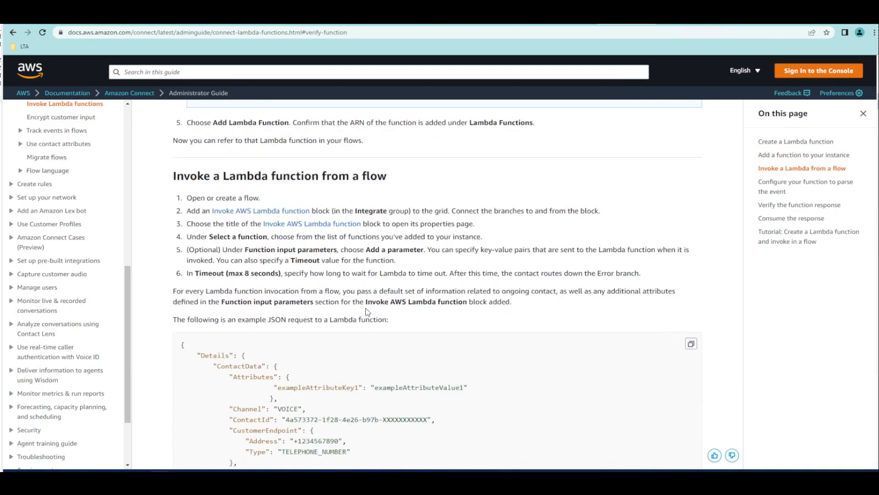
{"action": "scroll", "coordinate": [362, 313], "scroll_direction": "down", "scroll_amount": 5}
{"action": "scroll", "coordinate": [361, 314], "scroll_direction": "up", "scroll_amount": 5}
{"action": "scroll", "coordinate": [362, 314], "scroll_direction": "up", "scroll_amount": 1}
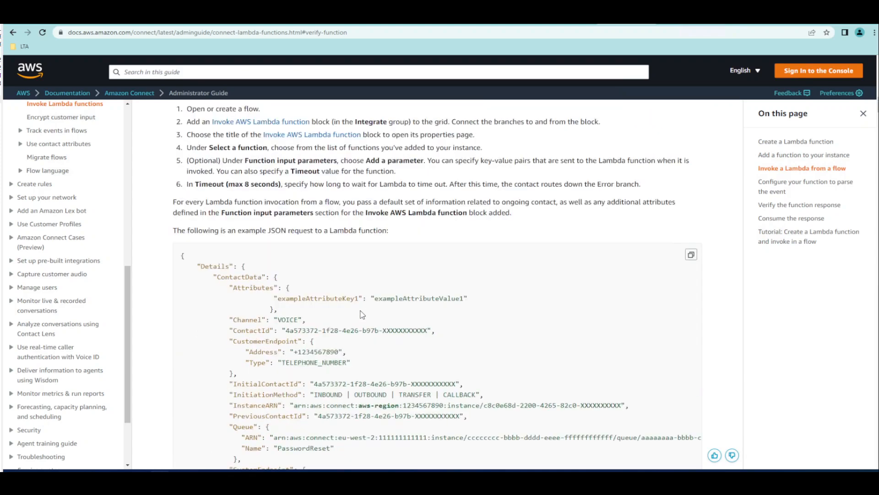
{"action": "scroll", "coordinate": [362, 314], "scroll_direction": "down", "scroll_amount": 2}
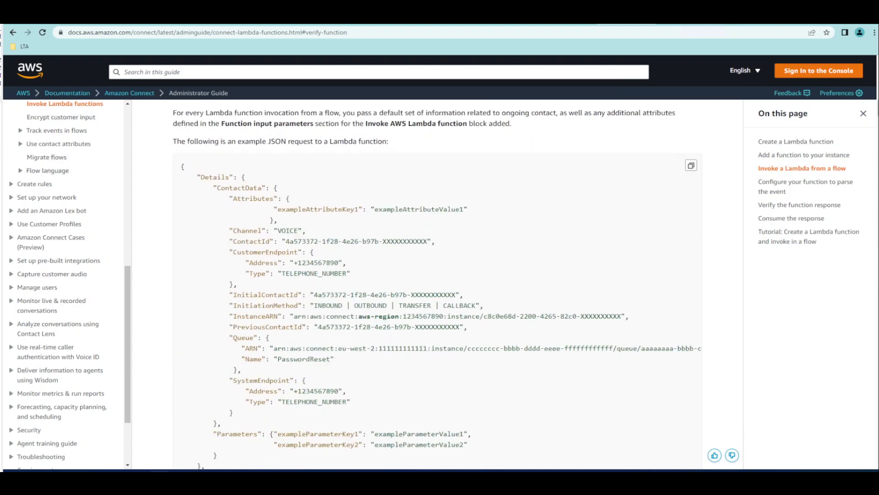
Step: Switch to Notepad++ and widen the pane holding the example JSON request beside the Lambda code
{"action": "mouse_move", "coordinate": [200, 481]}
{"action": "left_click", "coordinate": [200, 435]}
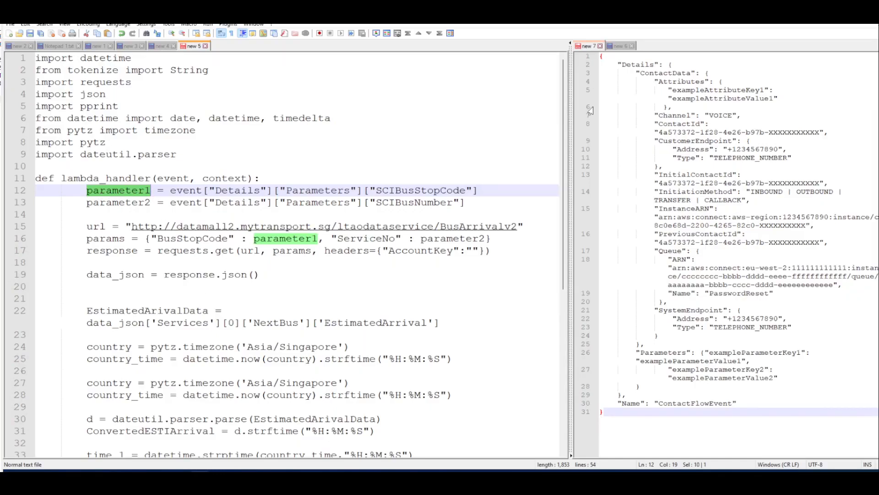
{"action": "left_click_drag", "start_coordinate": [572, 140], "coordinate": [545, 140]}
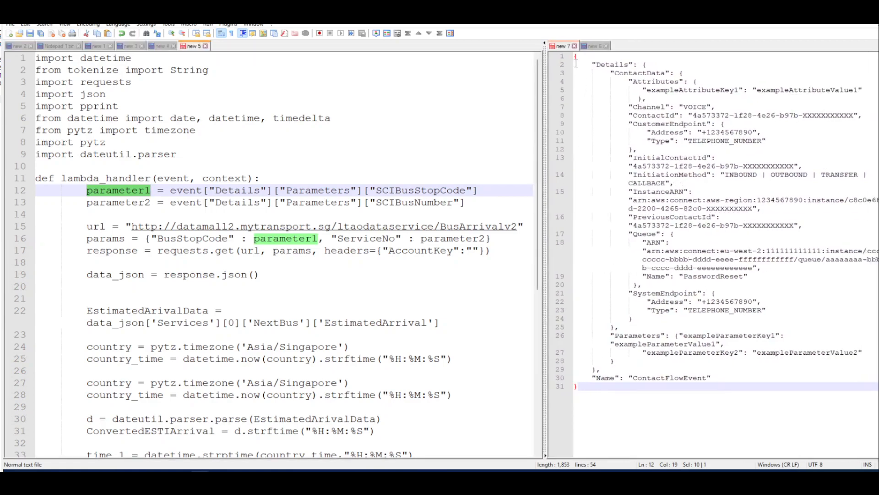
Step: Highlight the whole example JSON request beside the code, and its Details and Parameters keys in turn
{"action": "left_click_drag", "start_coordinate": [577, 58], "coordinate": [723, 389]}
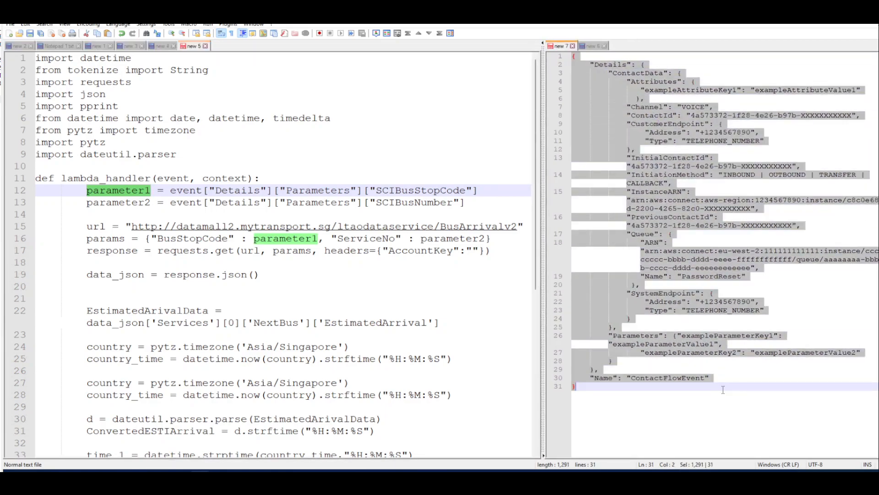
{"action": "double_click", "coordinate": [609, 64]}
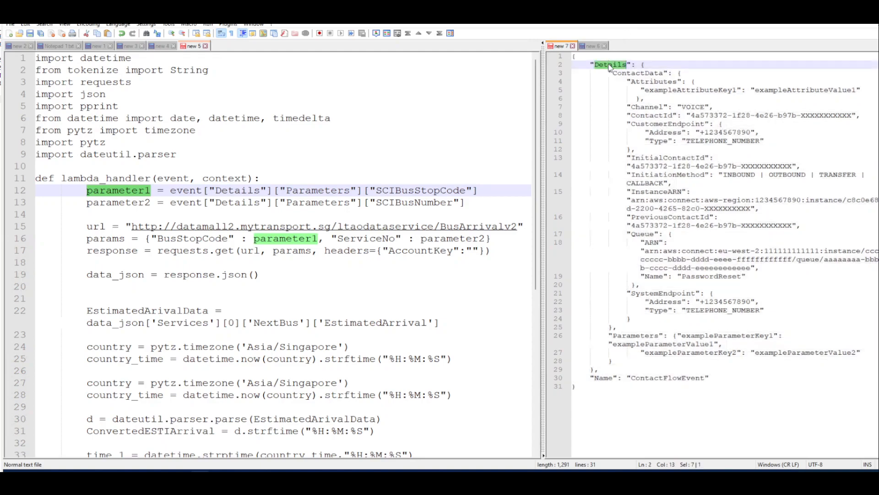
{"action": "double_click", "coordinate": [637, 336]}
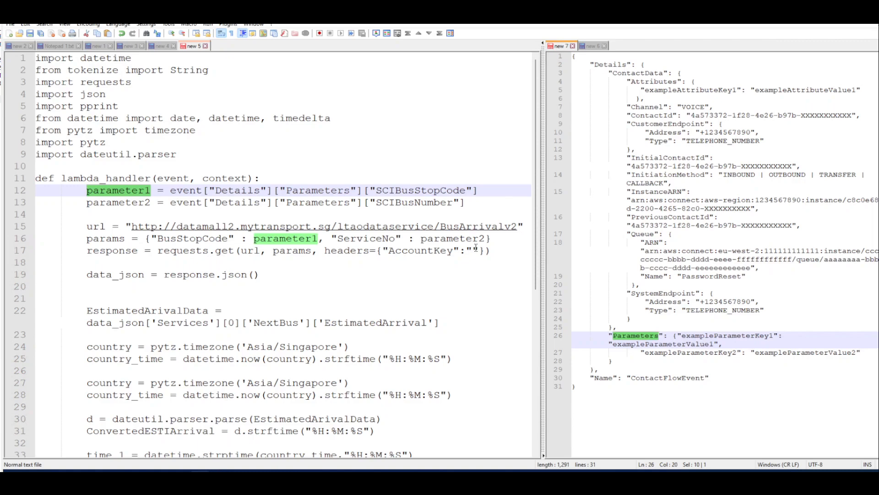
Step: Bring up the bus arrival JSON response beside the code and examine the EstimatedArivalData assignment and the pytz time zone lines
{"action": "left_click", "coordinate": [592, 46]}
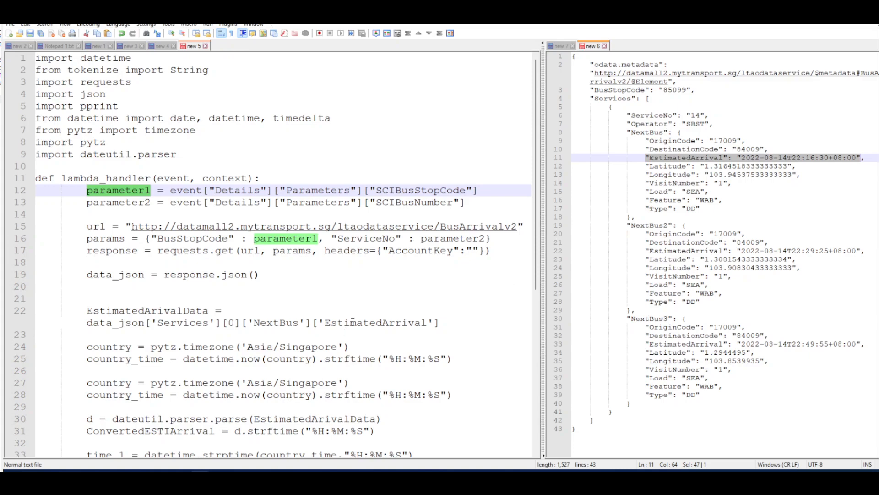
{"action": "left_click", "coordinate": [452, 322]}
{"action": "left_click_drag", "start_coordinate": [149, 325], "coordinate": [73, 312]}
{"action": "scroll", "coordinate": [100, 328], "scroll_direction": "down", "scroll_amount": 1}
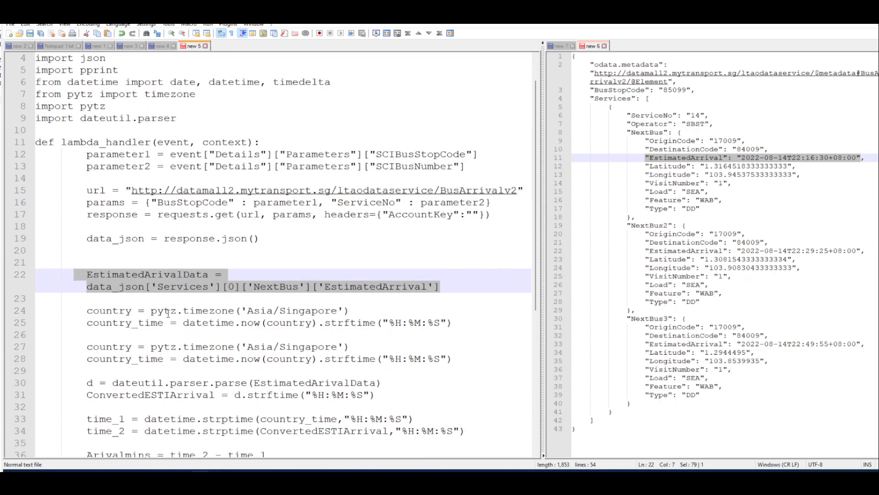
{"action": "double_click", "coordinate": [92, 107]}
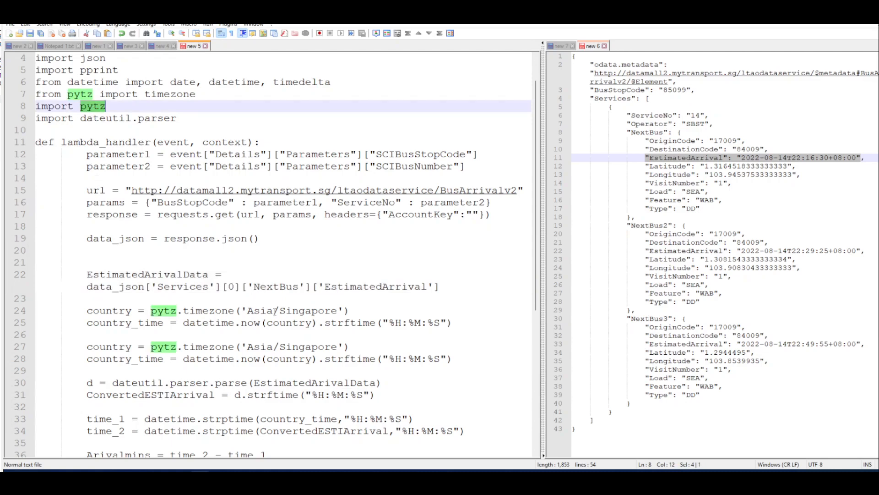
{"action": "scroll", "coordinate": [275, 312], "scroll_direction": "down", "scroll_amount": 2}
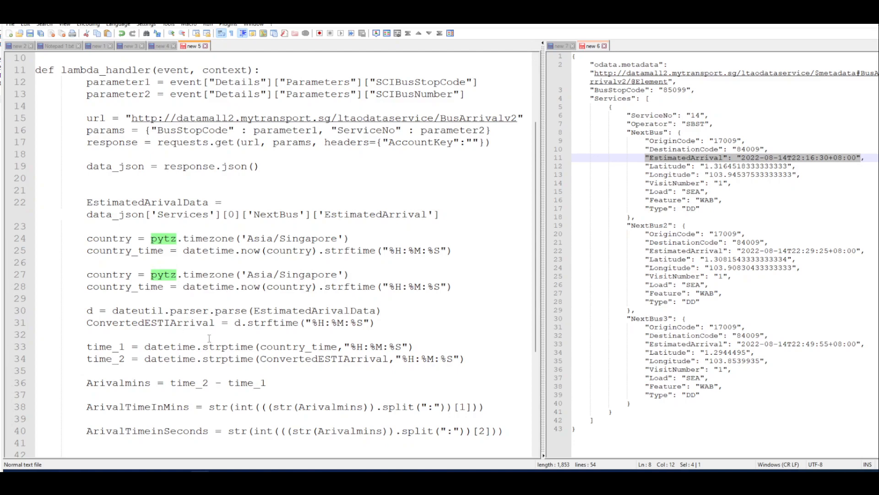
{"action": "scroll", "coordinate": [211, 336], "scroll_direction": "down", "scroll_amount": 1}
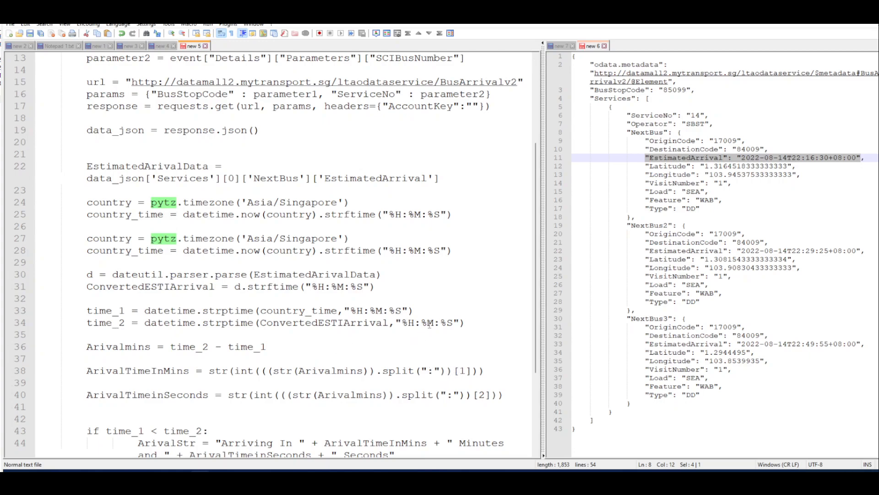
Step: Examine the arrival time calculation, highlighting the ArivalTimeInMins expression and the minutes and seconds variables used in ArivalStr
{"action": "double_click", "coordinate": [463, 371]}
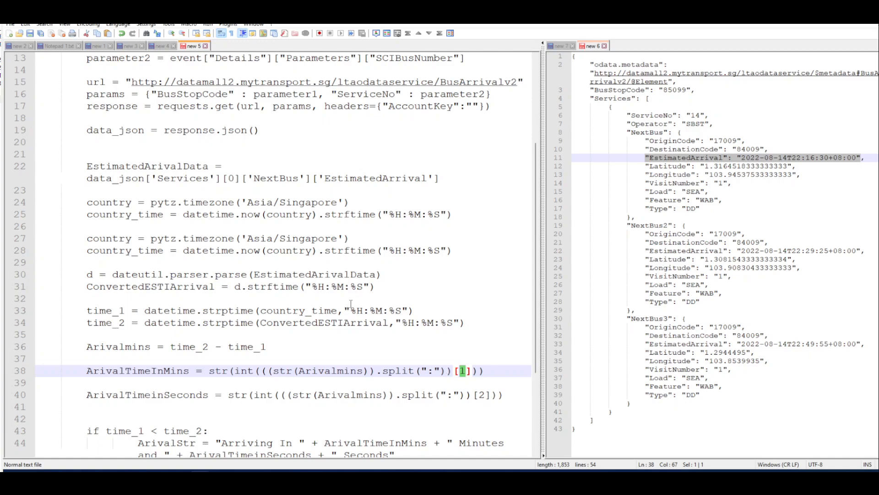
{"action": "scroll", "coordinate": [355, 300], "scroll_direction": "down", "scroll_amount": 1}
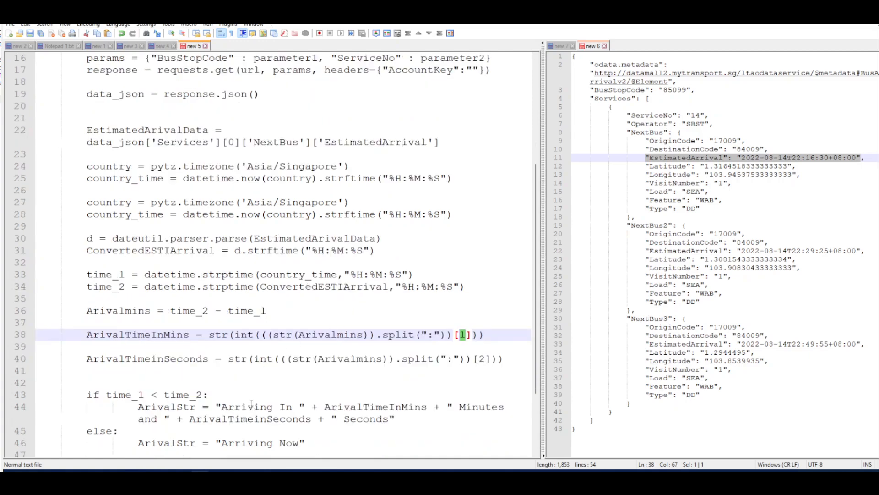
{"action": "scroll", "coordinate": [251, 403], "scroll_direction": "down", "scroll_amount": 1}
{"action": "scroll", "coordinate": [169, 351], "scroll_direction": "down", "scroll_amount": 1}
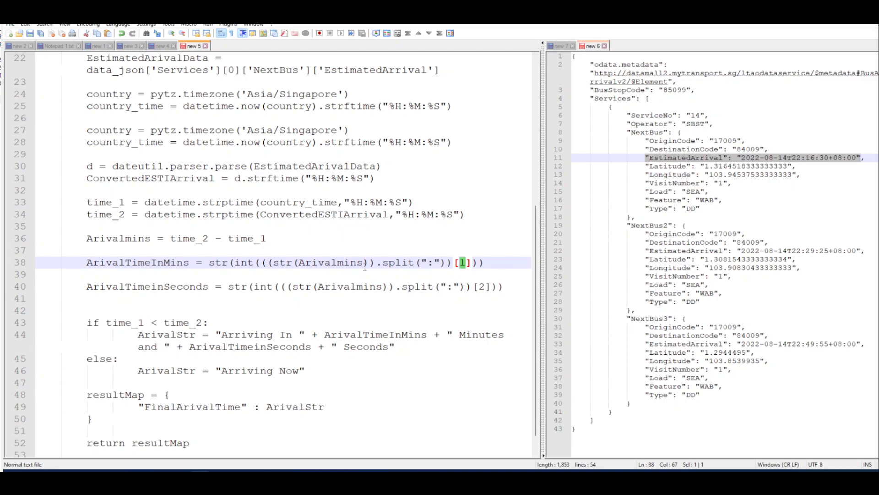
{"action": "left_click_drag", "start_coordinate": [486, 263], "coordinate": [222, 264]}
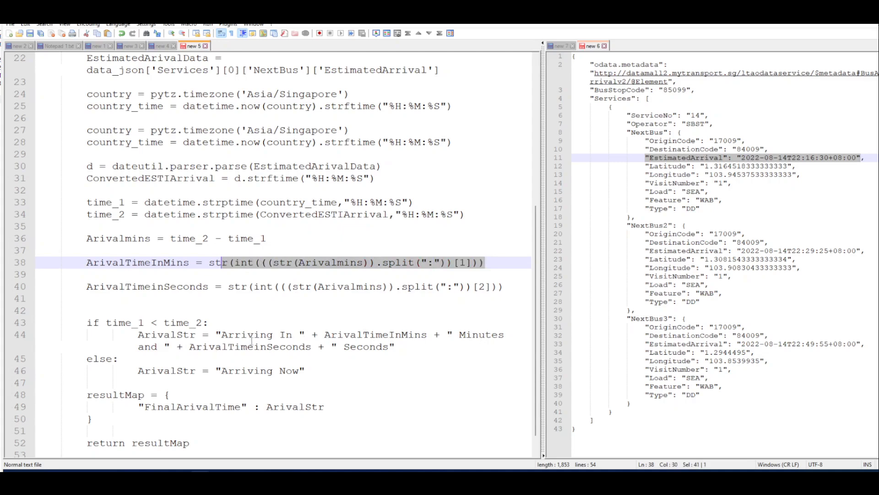
{"action": "double_click", "coordinate": [388, 334]}
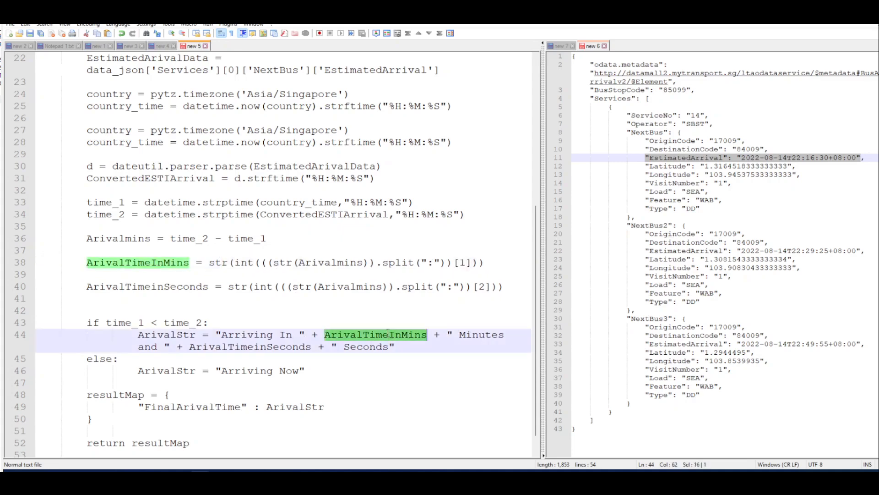
{"action": "double_click", "coordinate": [271, 347]}
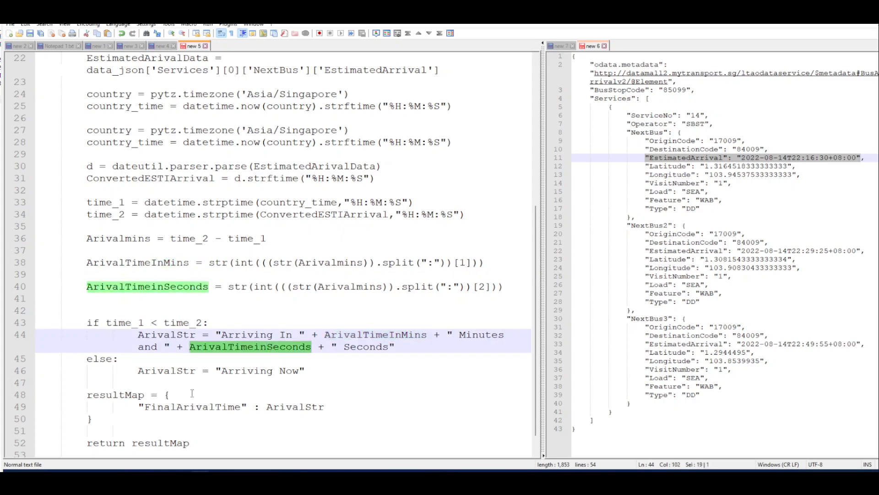
Step: Highlight the resultMap block with its return statement, and the start of the FinalArivalTime entry
{"action": "left_click_drag", "start_coordinate": [85, 394], "coordinate": [190, 418]}
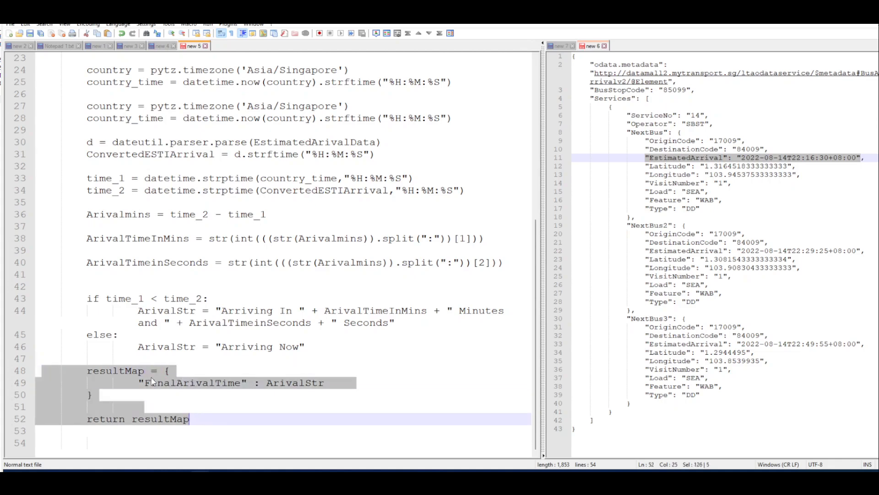
{"action": "triple_click", "coordinate": [130, 374]}
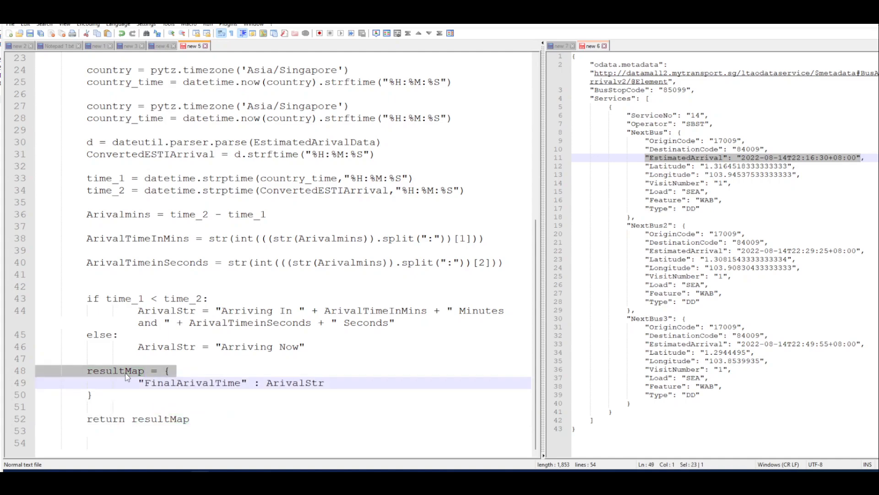
{"action": "double_click", "coordinate": [127, 373]}
{"action": "left_click_drag", "start_coordinate": [132, 384], "coordinate": [145, 385]}
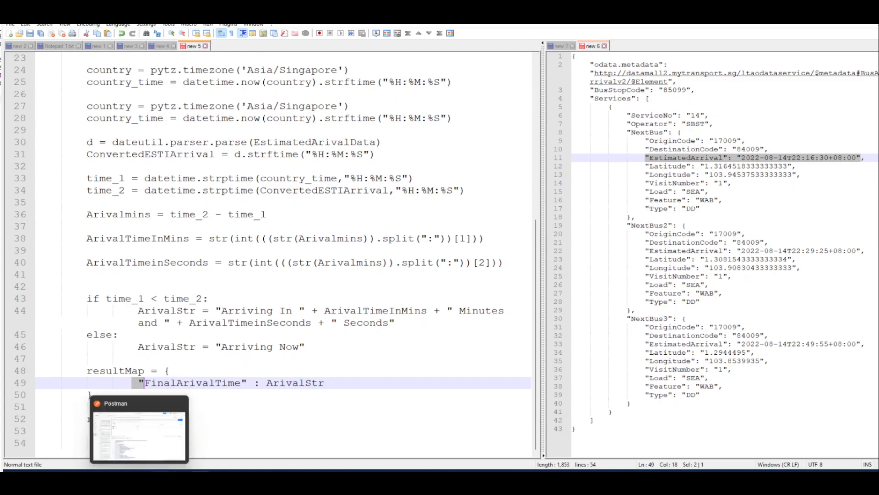
Step: Switch to Chrome and open the test event configuration of the LRT Lambda function to view the Newtest event JSON
{"action": "left_click", "coordinate": [161, 471]}
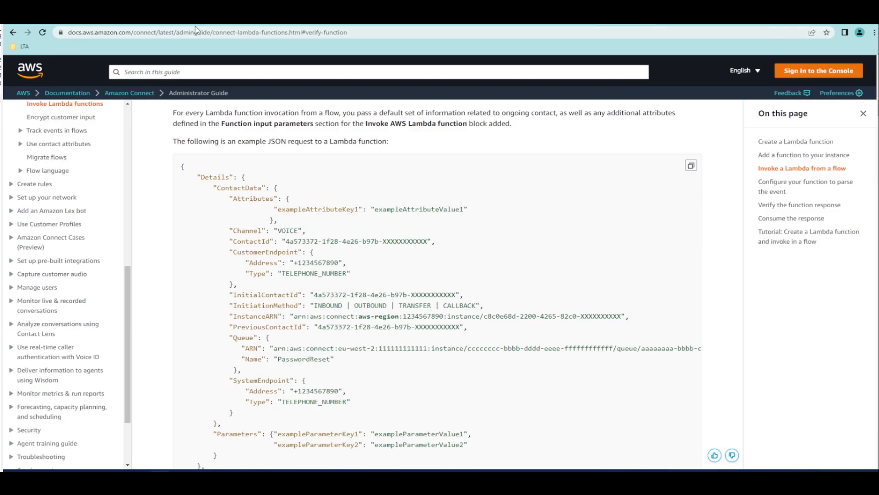
{"action": "left_click", "coordinate": [138, 23]}
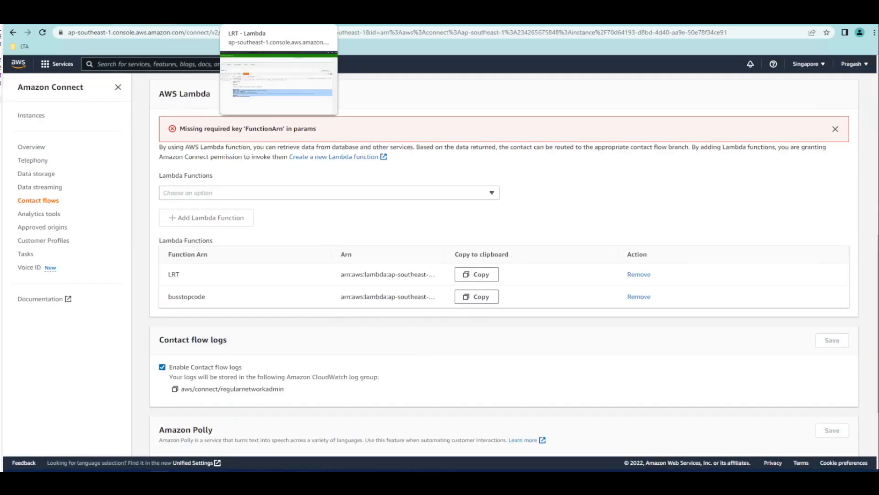
{"action": "left_click", "coordinate": [251, 23]}
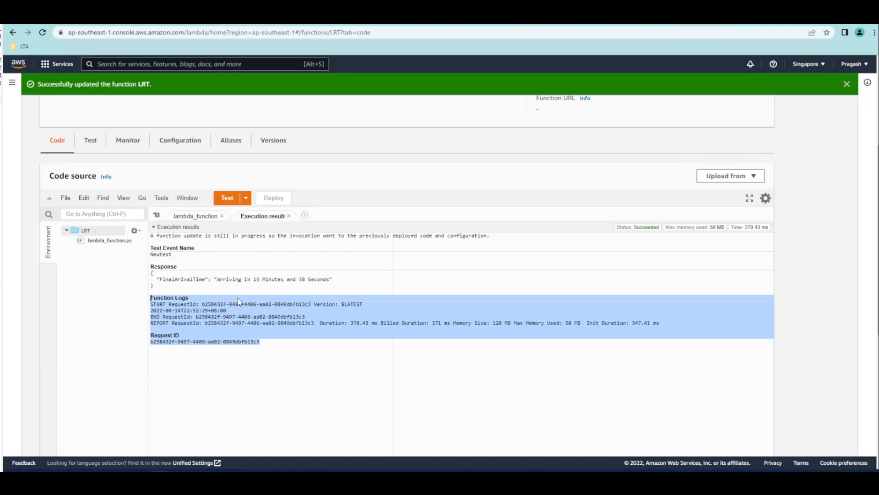
{"action": "left_click", "coordinate": [246, 198]}
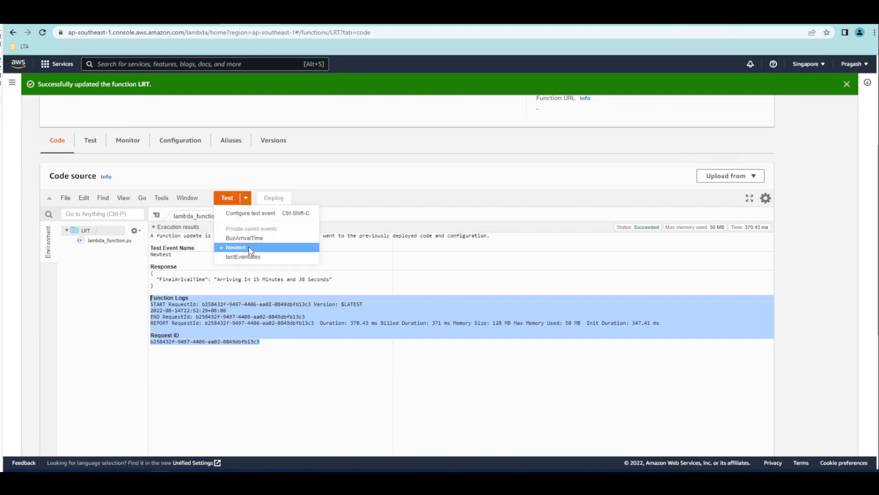
{"action": "left_click", "coordinate": [259, 214]}
{"action": "scroll", "coordinate": [372, 334], "scroll_direction": "down", "scroll_amount": 1}
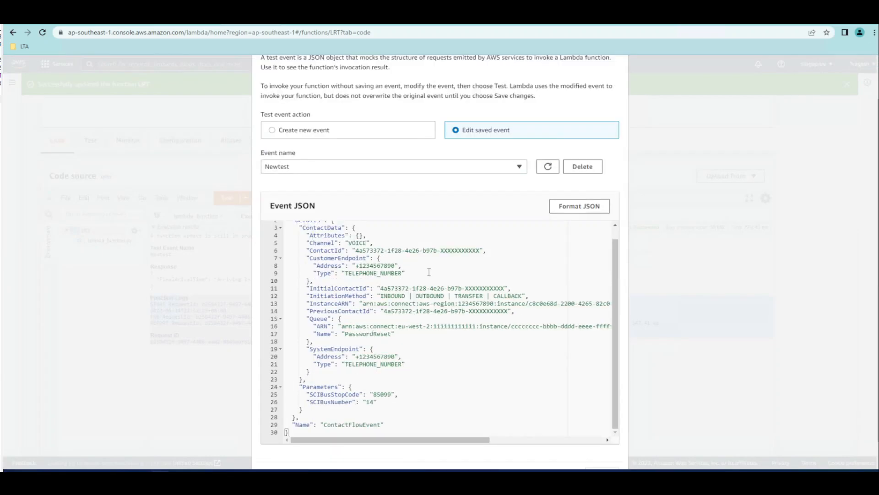
{"action": "scroll", "coordinate": [426, 269], "scroll_direction": "up", "scroll_amount": 1}
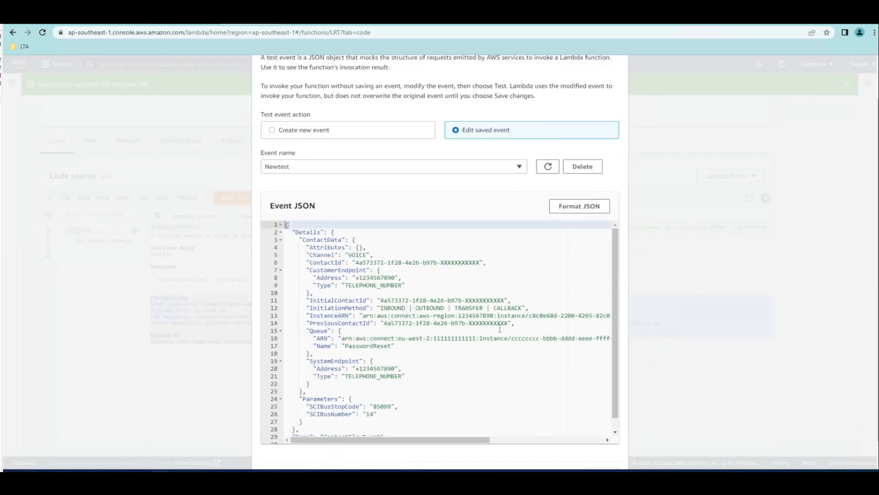
Step: Switch to Notepad++, highlight the whole example JSON request for comparison with the test event, and return to Chrome
{"action": "key", "text": "alt+Tab"}
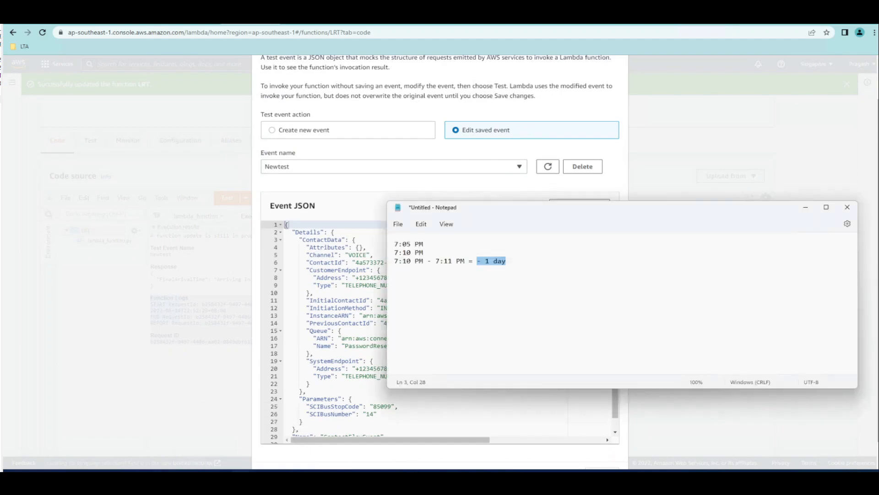
{"action": "key", "text": "alt+Tab"}
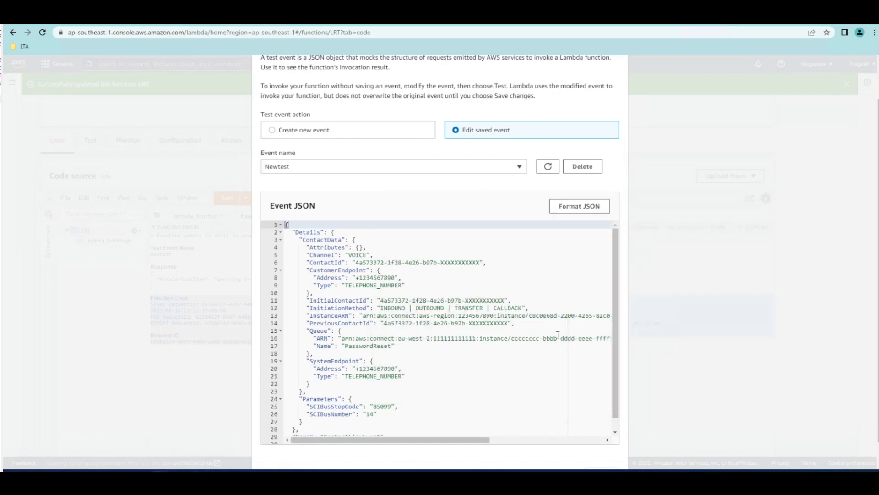
{"action": "key", "text": "alt+Tab"}
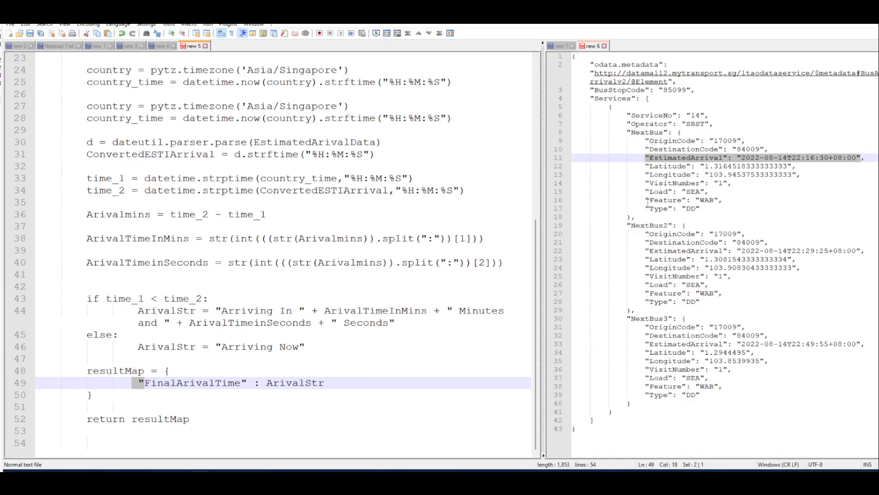
{"action": "left_click", "coordinate": [560, 46]}
{"action": "left_click_drag", "start_coordinate": [609, 388], "coordinate": [573, 115]}
{"action": "left_click_drag", "start_coordinate": [486, 87], "coordinate": [457, 27]}
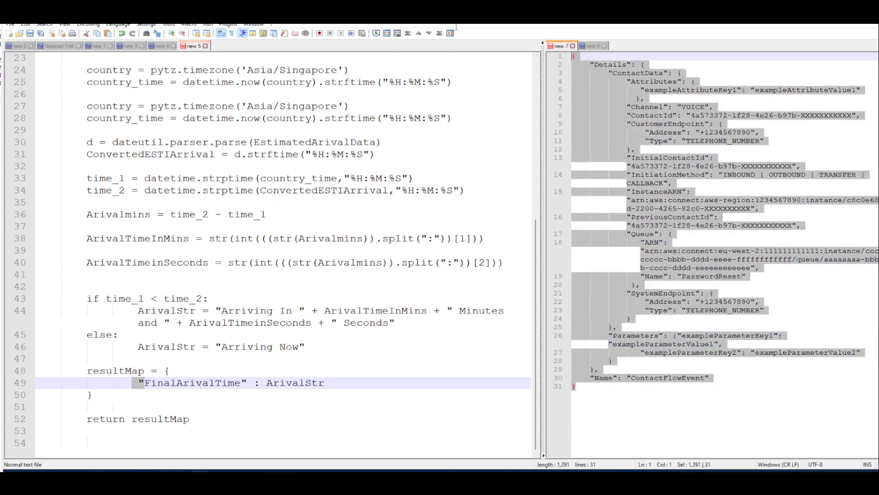
{"action": "left_click", "coordinate": [823, 15]}
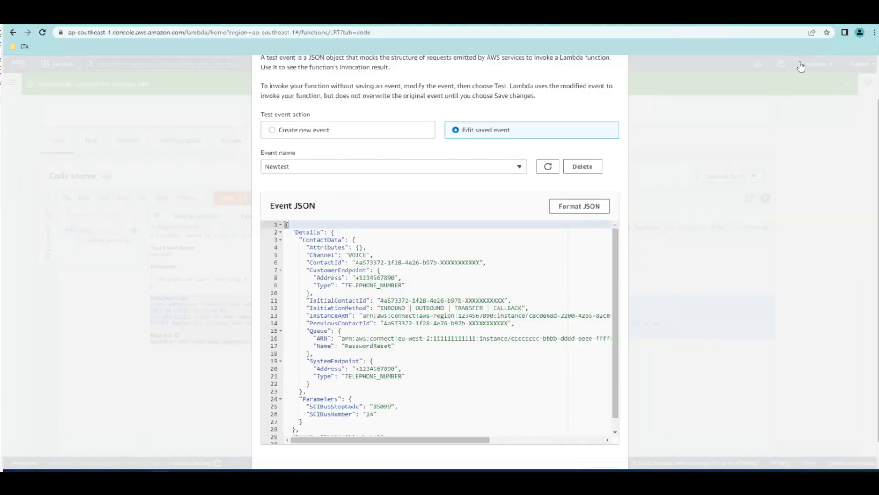
Step: List the saved test events for the LRT function and switch the test event action to creating a new event
{"action": "left_click", "coordinate": [368, 167]}
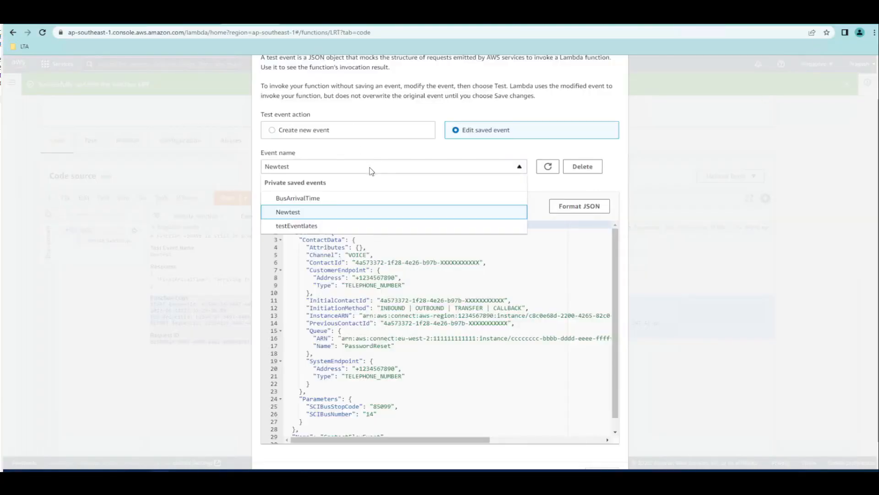
{"action": "left_click", "coordinate": [379, 163]}
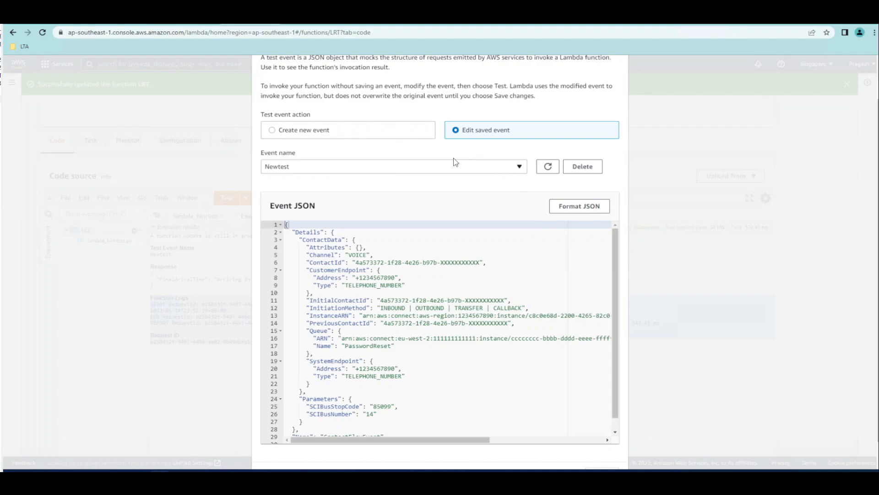
{"action": "left_click", "coordinate": [366, 131]}
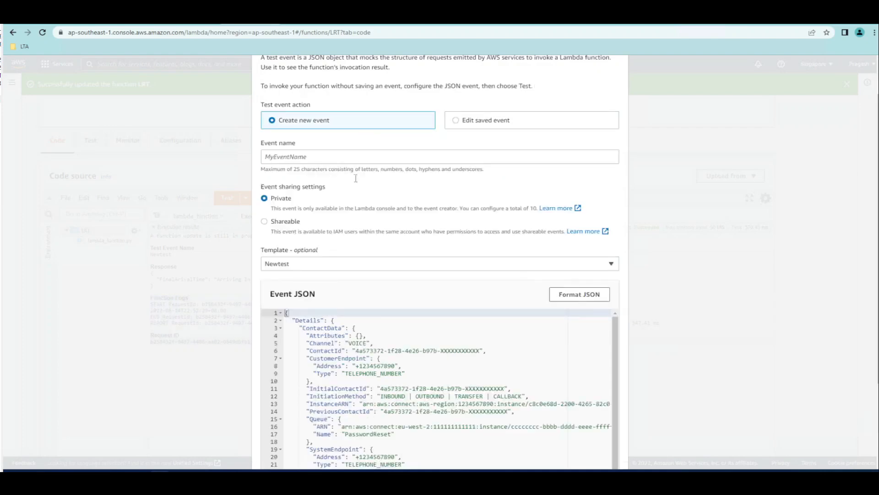
Step: Browse the available test event templates and choose the Connect Contact Flow template for the new event
{"action": "left_click", "coordinate": [319, 265]}
{"action": "scroll", "coordinate": [342, 208], "scroll_direction": "down", "scroll_amount": 3}
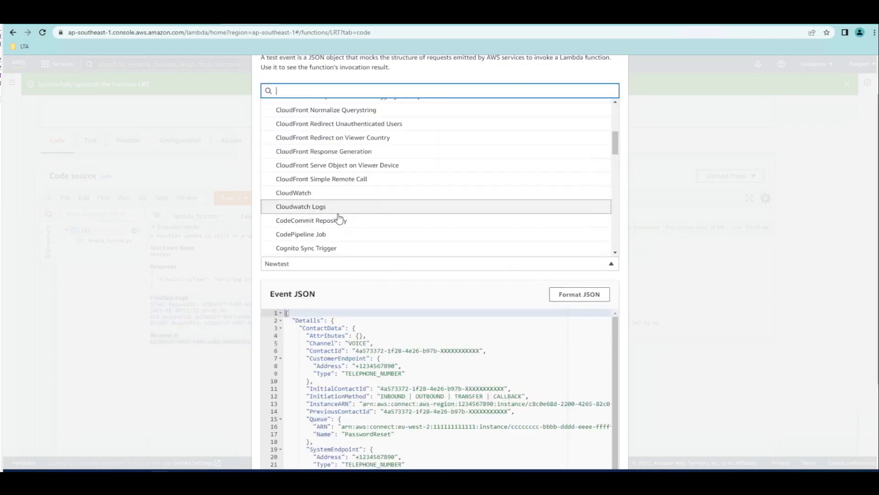
{"action": "scroll", "coordinate": [367, 146], "scroll_direction": "down", "scroll_amount": 1}
{"action": "scroll", "coordinate": [380, 159], "scroll_direction": "down", "scroll_amount": 1}
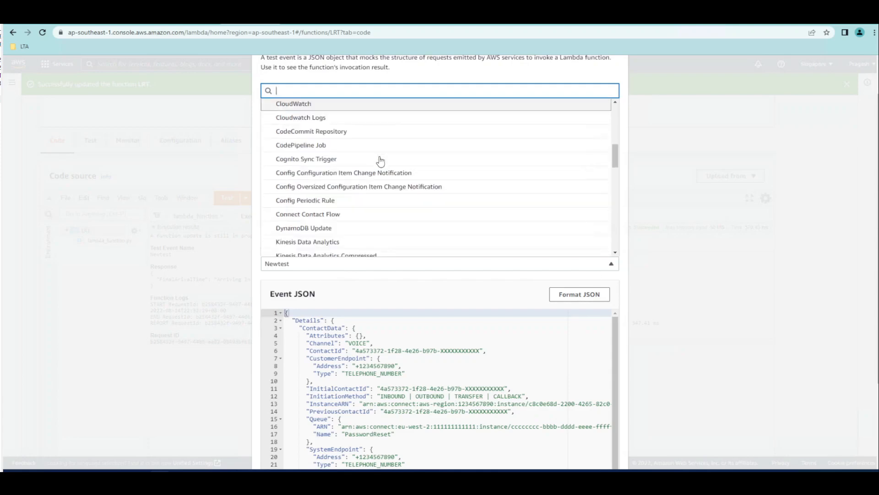
{"action": "scroll", "coordinate": [387, 207], "scroll_direction": "down", "scroll_amount": 1}
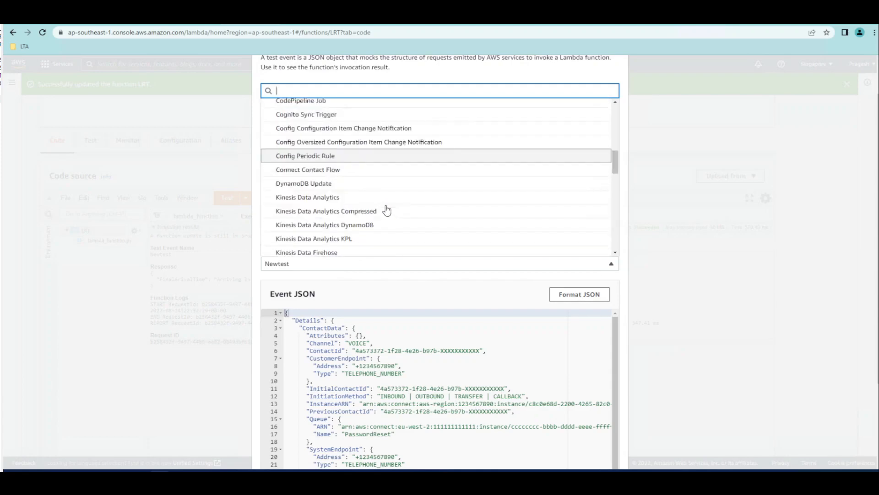
{"action": "scroll", "coordinate": [387, 210], "scroll_direction": "down", "scroll_amount": 1}
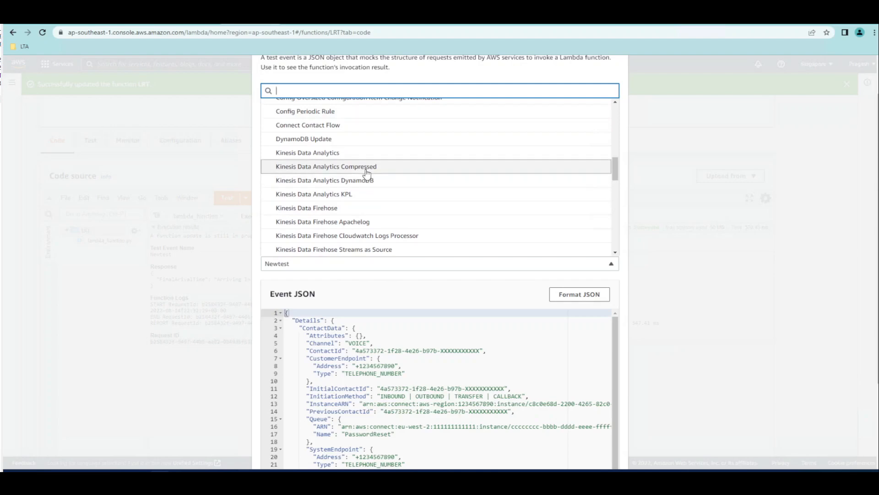
{"action": "scroll", "coordinate": [367, 183], "scroll_direction": "down", "scroll_amount": 6}
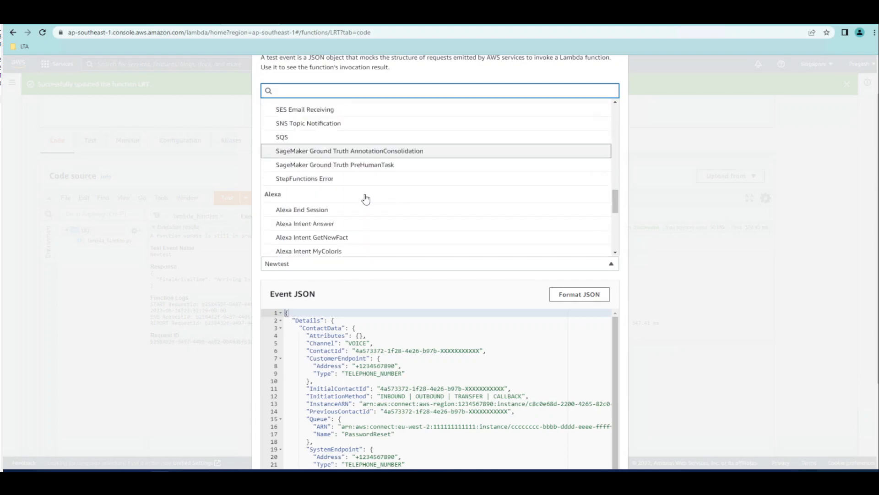
{"action": "scroll", "coordinate": [366, 198], "scroll_direction": "down", "scroll_amount": 8}
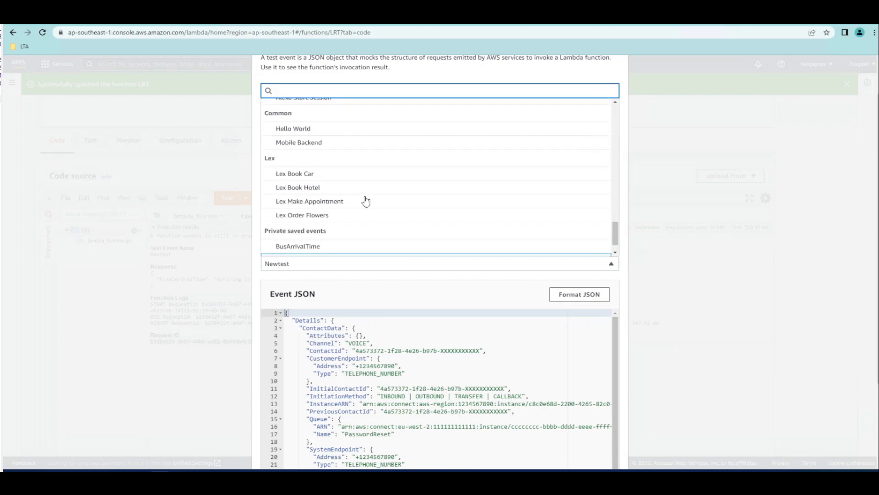
{"action": "scroll", "coordinate": [366, 200], "scroll_direction": "down", "scroll_amount": 1}
{"action": "scroll", "coordinate": [362, 183], "scroll_direction": "up", "scroll_amount": 8}
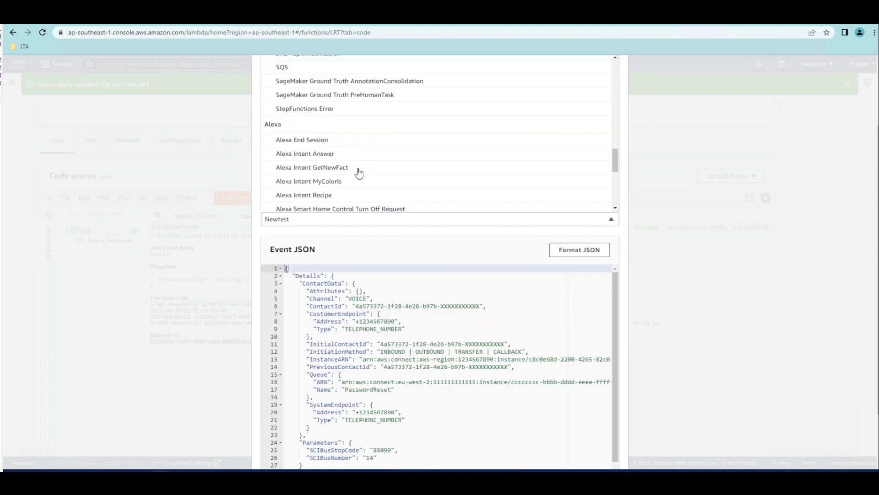
{"action": "scroll", "coordinate": [357, 145], "scroll_direction": "up", "scroll_amount": 12}
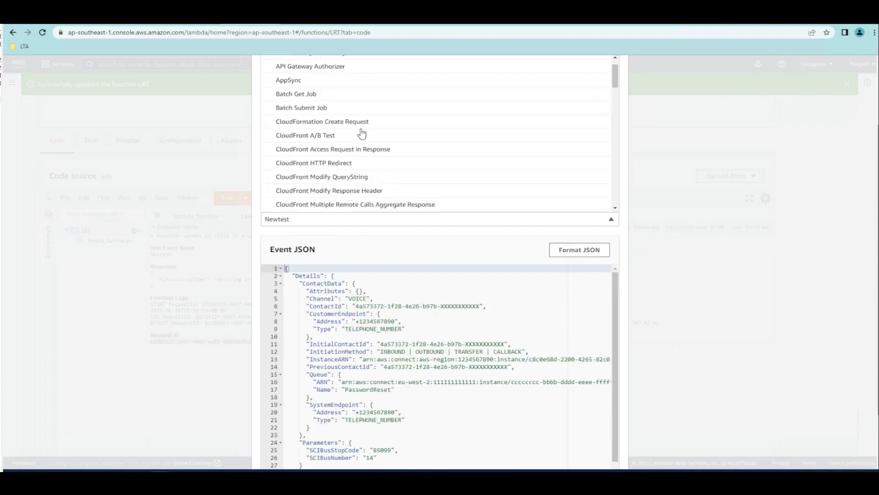
{"action": "scroll", "coordinate": [362, 135], "scroll_direction": "down", "scroll_amount": 1}
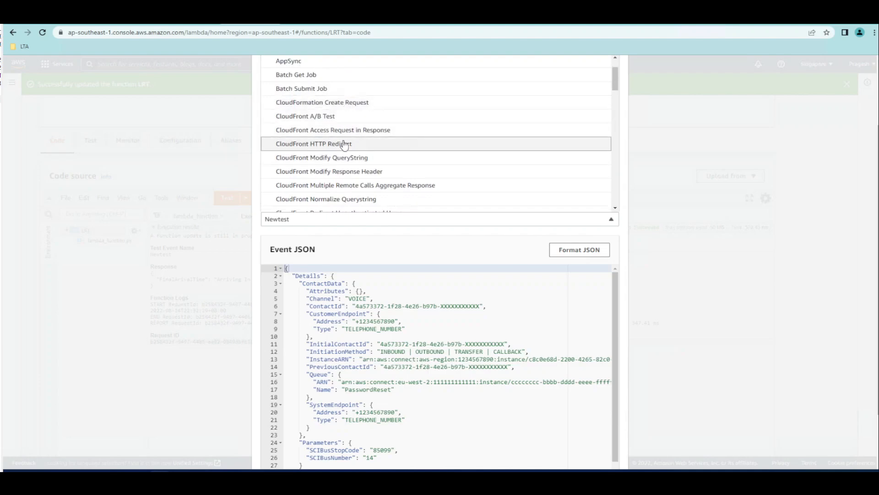
{"action": "scroll", "coordinate": [348, 156], "scroll_direction": "down", "scroll_amount": 2}
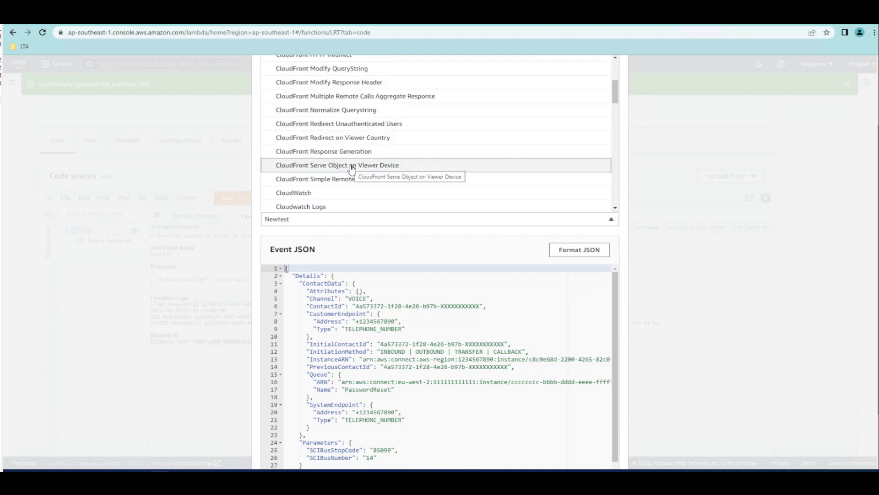
{"action": "scroll", "coordinate": [351, 169], "scroll_direction": "down", "scroll_amount": 1}
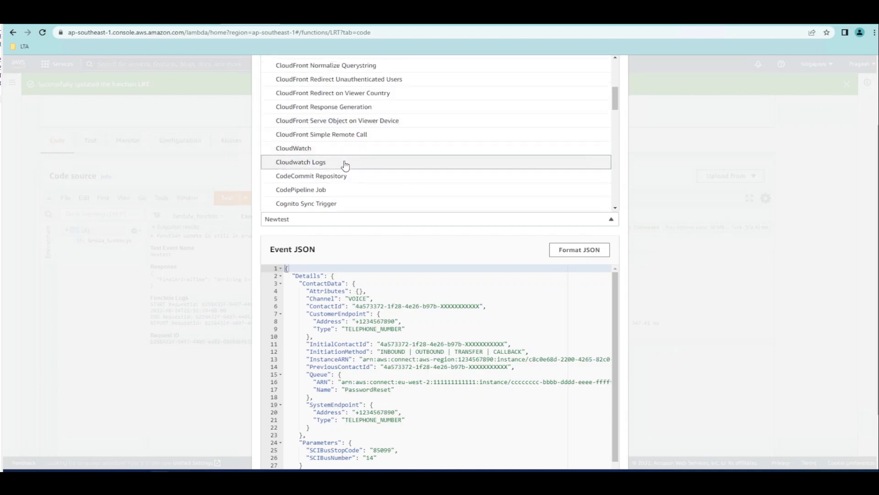
{"action": "scroll", "coordinate": [344, 190], "scroll_direction": "down", "scroll_amount": 1}
{"action": "scroll", "coordinate": [344, 190], "scroll_direction": "down", "scroll_amount": 1}
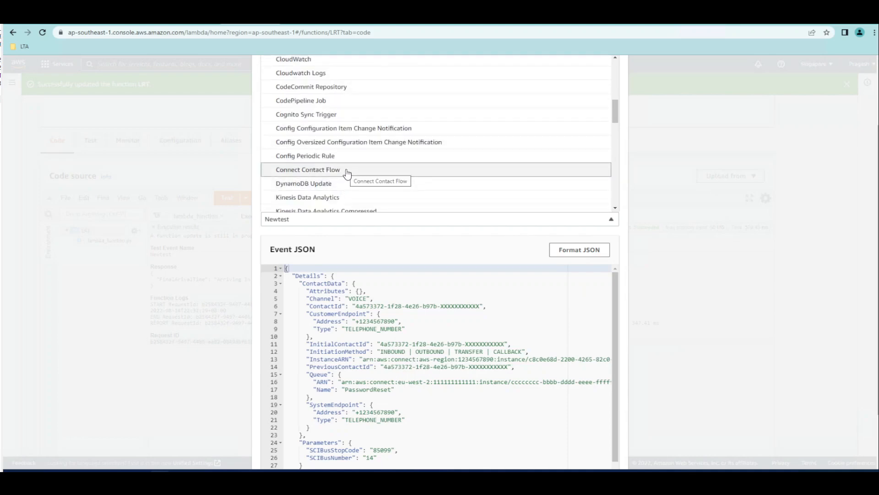
{"action": "left_click", "coordinate": [347, 171]}
Step: Highlight the whole event JSON of the connect-contact-flow-event template, including its empty Parameters entry, and close the configuration without saving
{"action": "scroll", "coordinate": [392, 346], "scroll_direction": "down", "scroll_amount": 2}
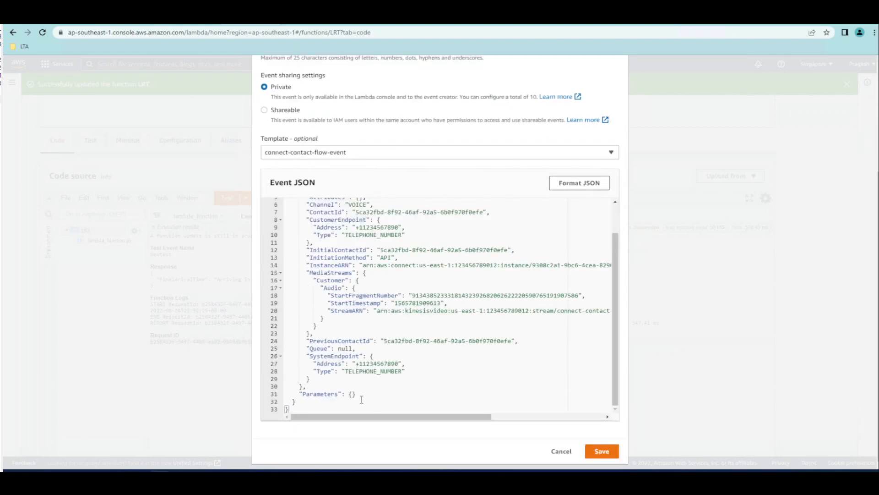
{"action": "left_click_drag", "start_coordinate": [369, 400], "coordinate": [248, 157]}
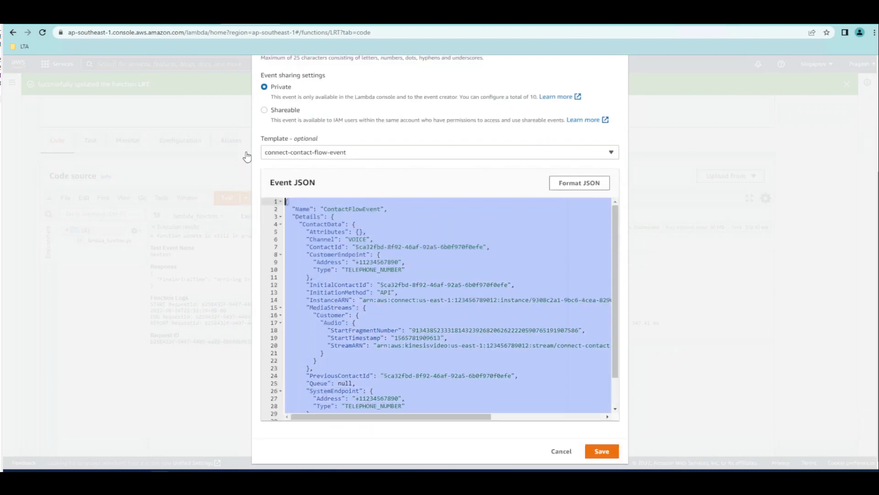
{"action": "left_click", "coordinate": [335, 156]}
{"action": "left_click", "coordinate": [562, 453]}
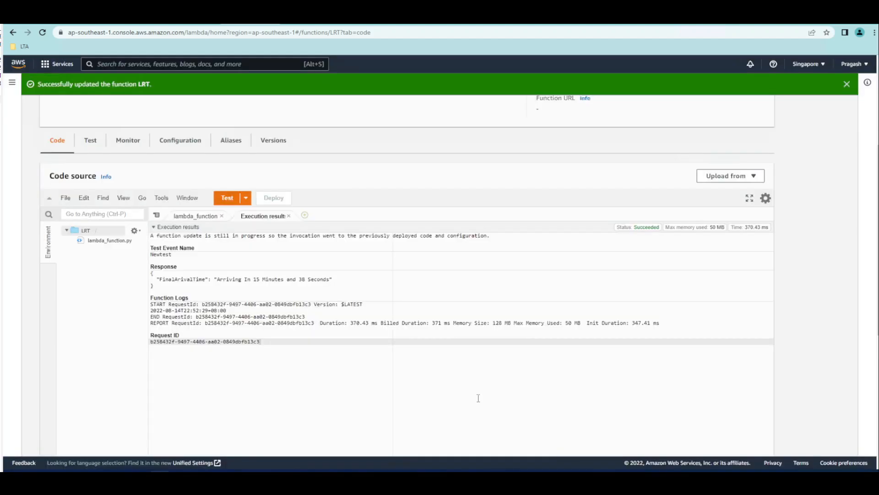
Step: Reopen the test event configuration, point out the SCIBusStopCode and SCIBusNumber values under Parameters, and close it without saving
{"action": "left_click", "coordinate": [246, 198]}
{"action": "left_click", "coordinate": [255, 213]}
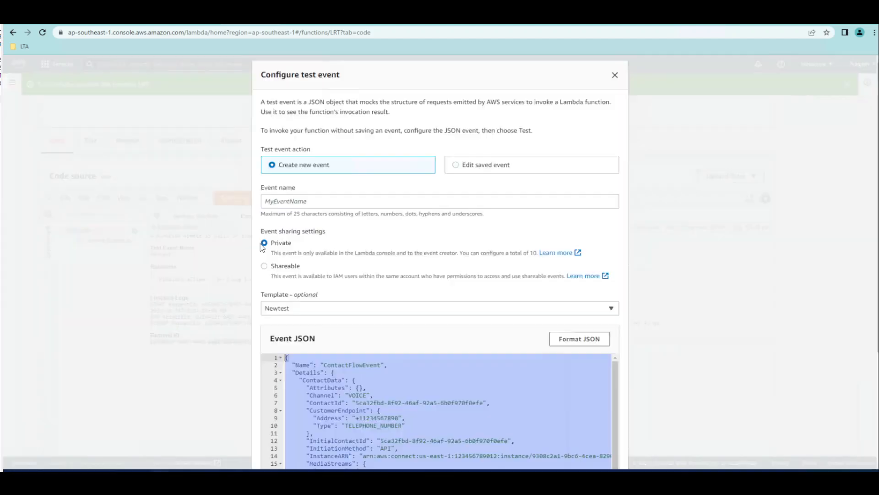
{"action": "scroll", "coordinate": [341, 358], "scroll_direction": "down", "scroll_amount": 3}
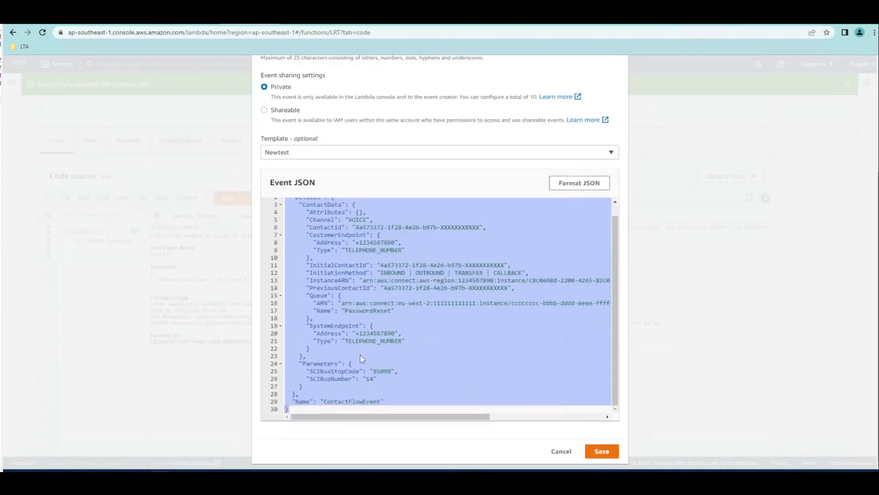
{"action": "left_click", "coordinate": [324, 372]}
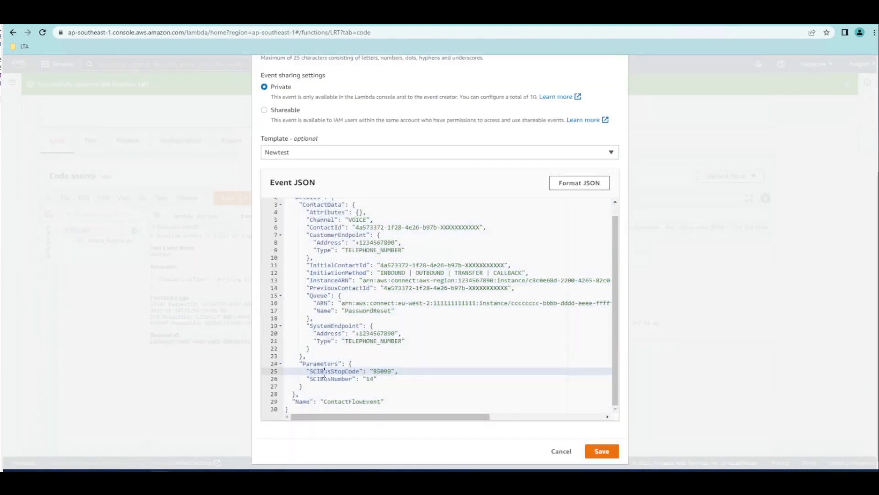
{"action": "double_click", "coordinate": [380, 372]}
{"action": "left_click", "coordinate": [370, 380]}
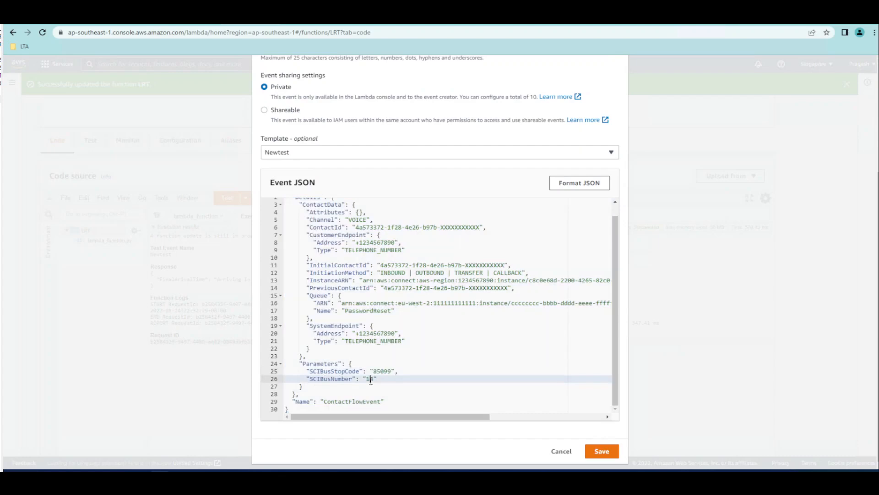
{"action": "left_click", "coordinate": [562, 453]}
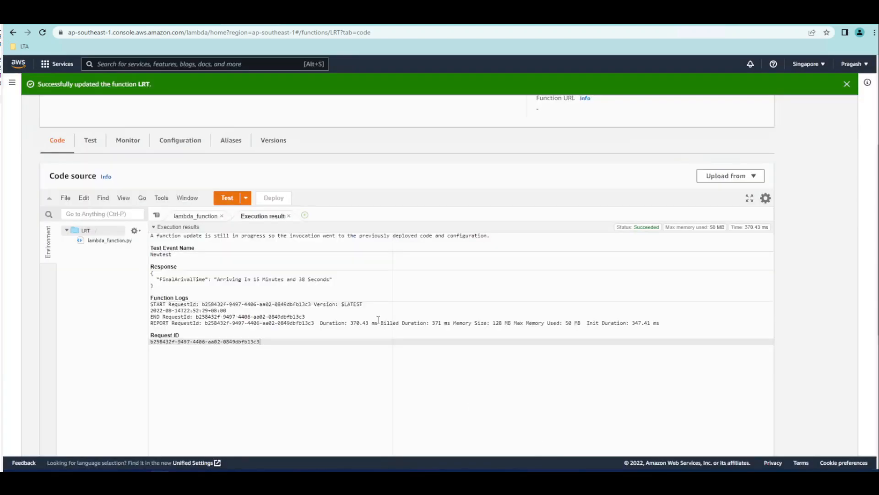
Step: Run the LRT function with the Newtest event and highlight the arrival time text in the FinalArivalTime response
{"action": "left_click", "coordinate": [246, 198]}
{"action": "left_click", "coordinate": [240, 248]}
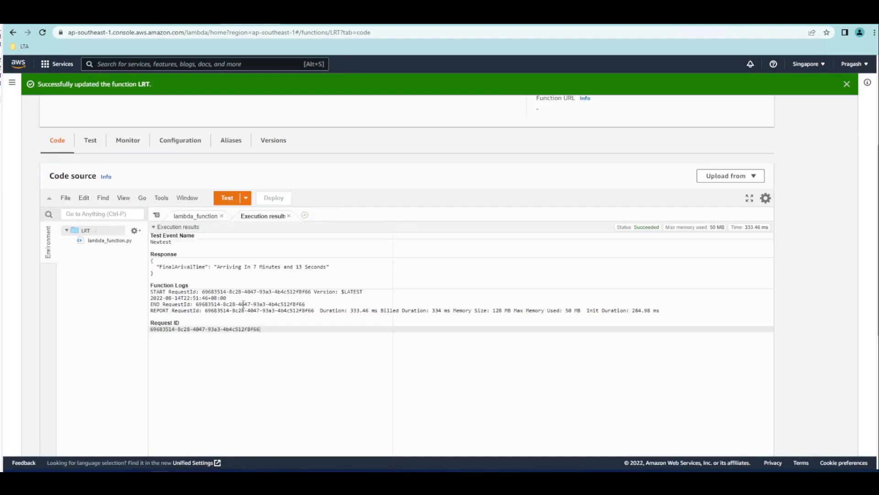
{"action": "left_click_drag", "start_coordinate": [241, 263], "coordinate": [328, 268]}
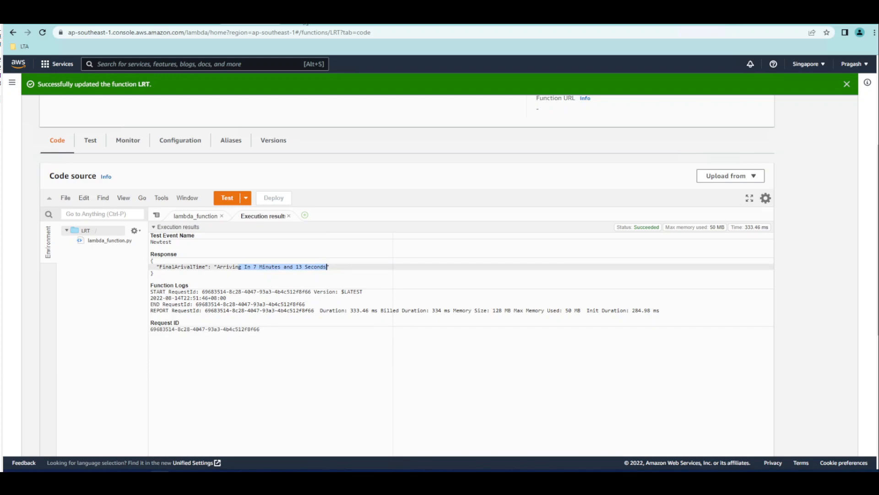
Step: Review the Layers section of the LRT function, open the page for adding a layer, and list the AWS-provided layers
{"action": "mouse_move", "coordinate": [305, 23]}
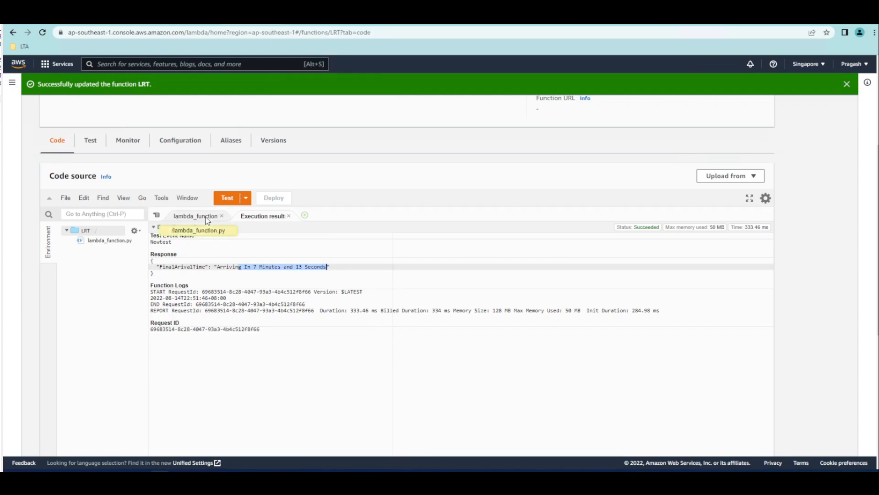
{"action": "scroll", "coordinate": [327, 288], "scroll_direction": "down", "scroll_amount": 4}
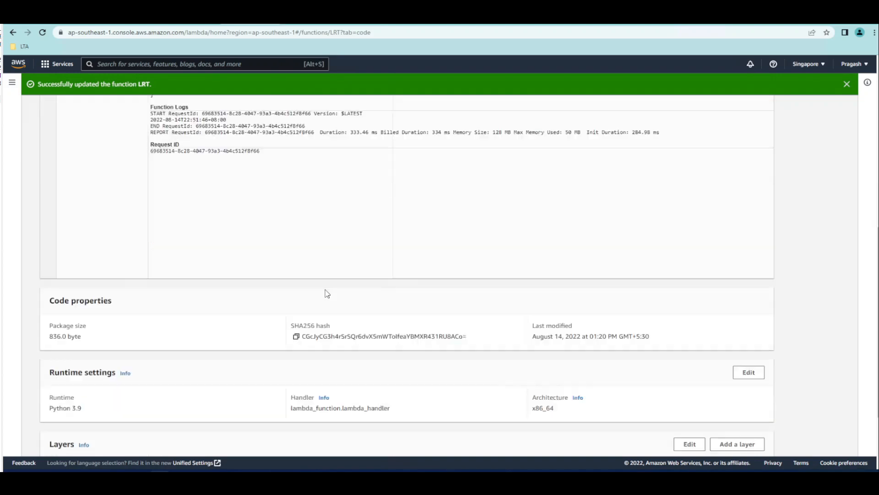
{"action": "scroll", "coordinate": [327, 293], "scroll_direction": "down", "scroll_amount": 2}
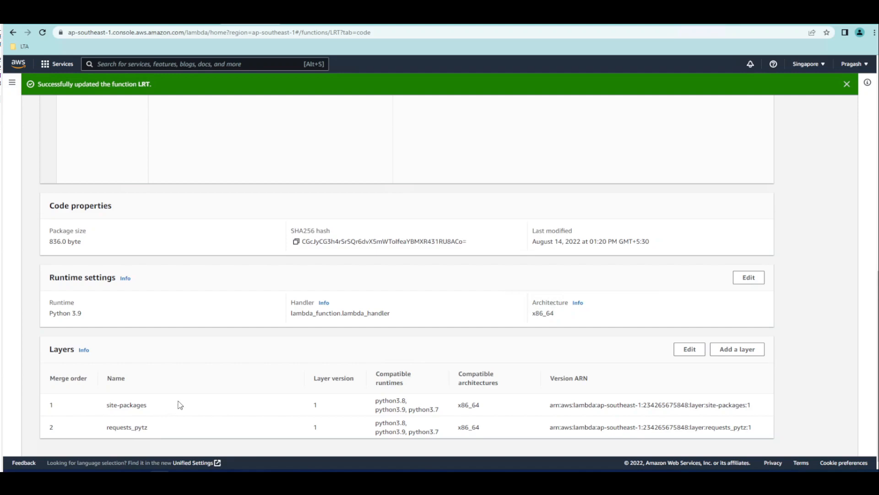
{"action": "mouse_move", "coordinate": [99, 471]}
{"action": "left_click", "coordinate": [734, 351]}
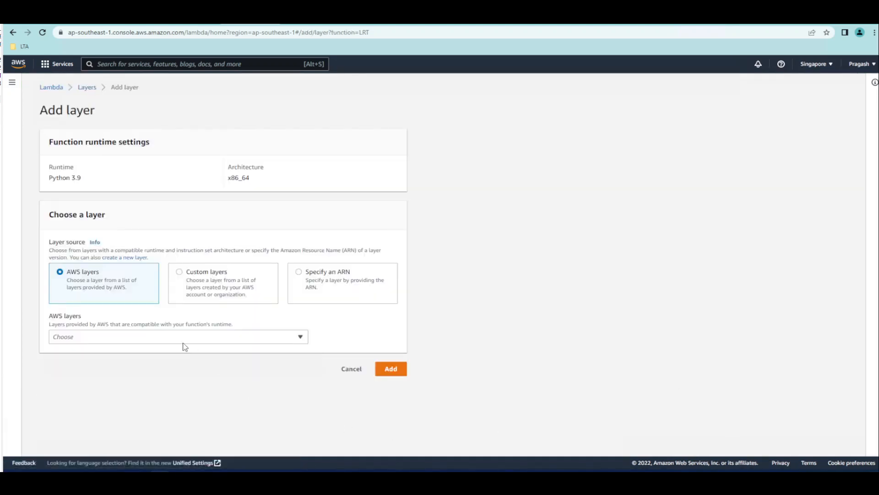
{"action": "left_click", "coordinate": [166, 340]}
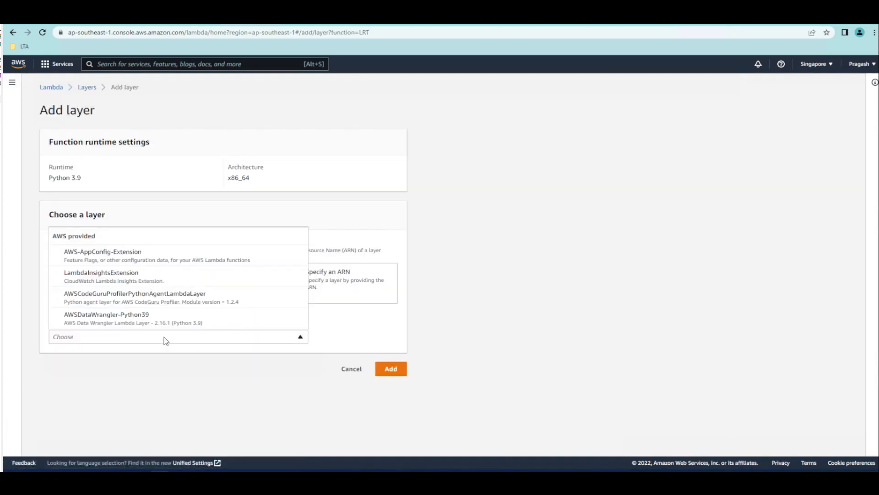
{"action": "left_click", "coordinate": [484, 353]}
Step: Switch the layer source to Custom layers, list the available ones, cancel without adding, and return to the function's Layers section
{"action": "left_click", "coordinate": [210, 283]}
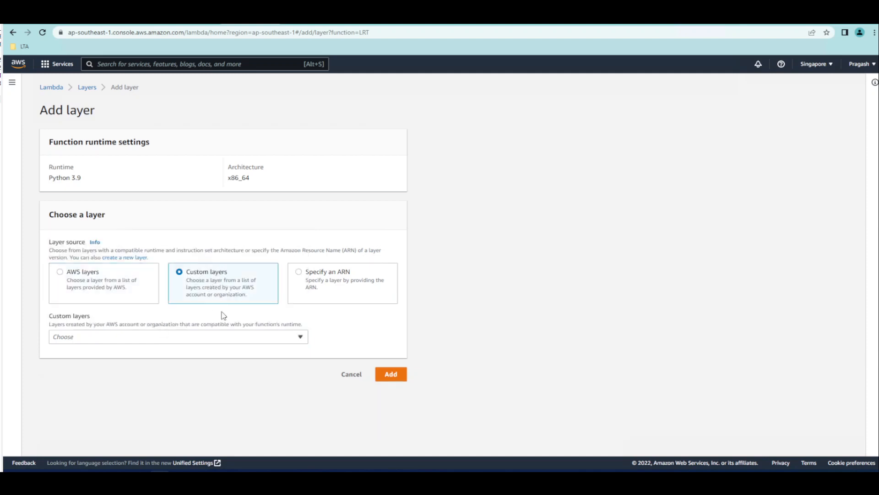
{"action": "left_click", "coordinate": [161, 341]}
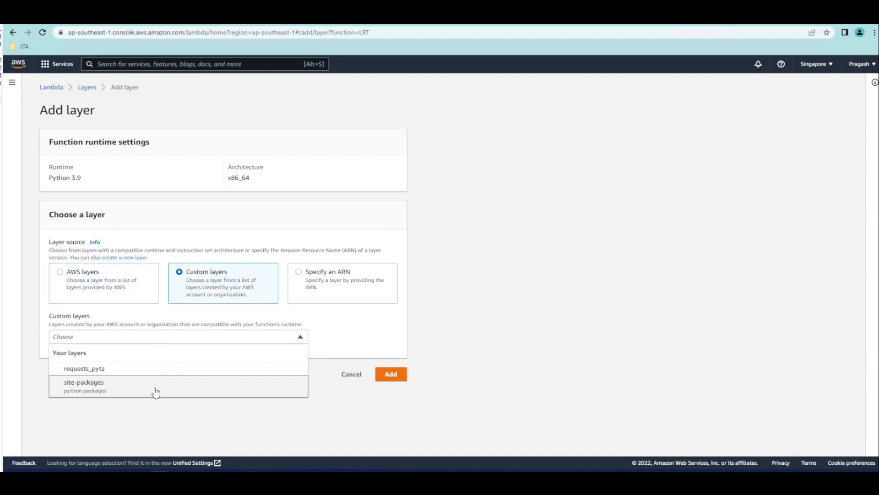
{"action": "left_click", "coordinate": [351, 375]}
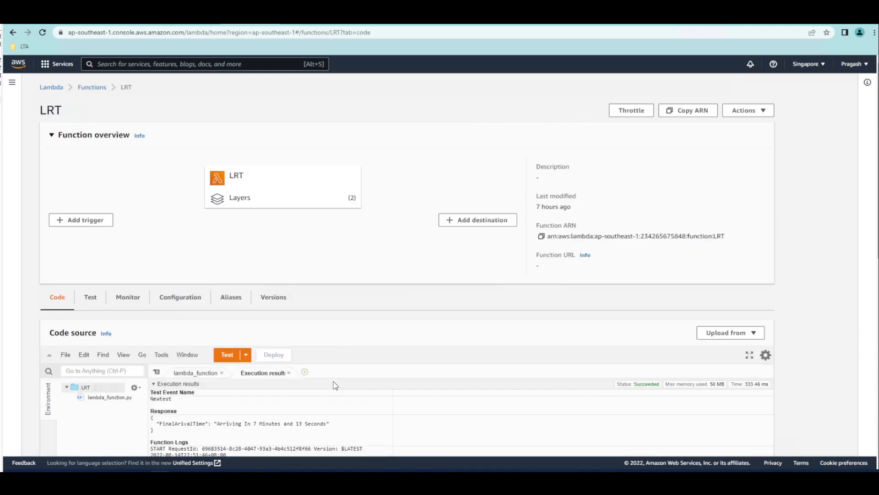
{"action": "scroll", "coordinate": [334, 381], "scroll_direction": "down", "scroll_amount": 5}
{"action": "scroll", "coordinate": [334, 381], "scroll_direction": "down", "scroll_amount": 5}
{"action": "scroll", "coordinate": [392, 407], "scroll_direction": "up", "scroll_amount": 1}
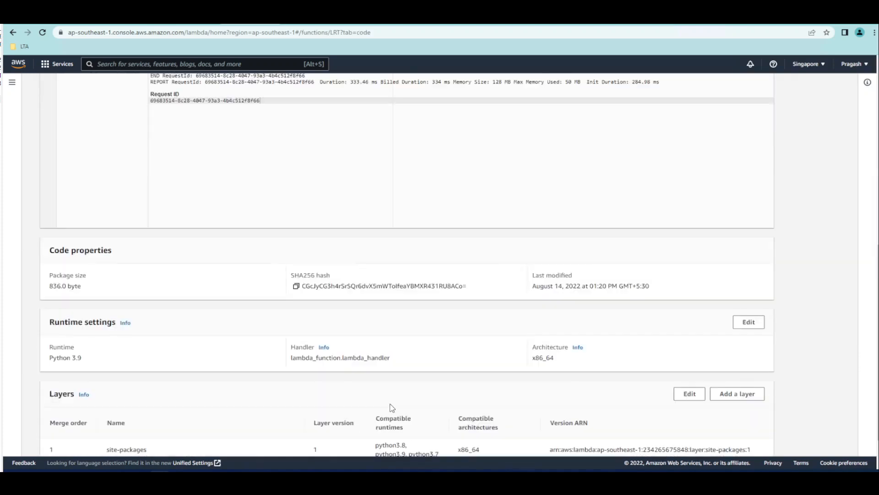
{"action": "scroll", "coordinate": [392, 407], "scroll_direction": "down", "scroll_amount": 1}
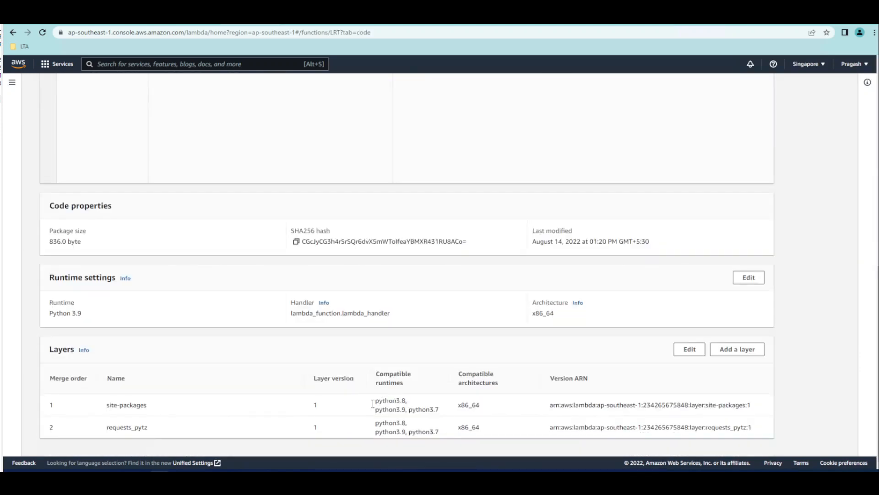
Step: Switch to the Diagram-Page-1.jpg call flow diagram and examine the sequence from Start to Invoke Lambda Function
{"action": "scroll", "coordinate": [320, 397], "scroll_direction": "up", "scroll_amount": 5}
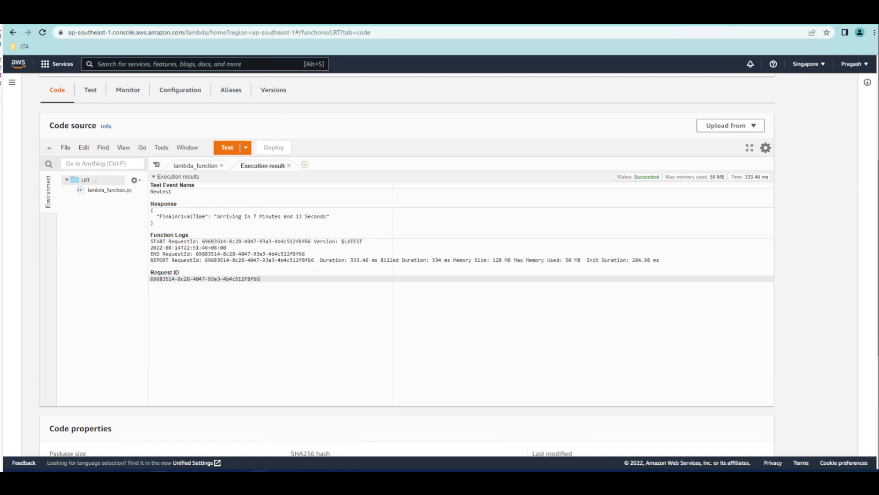
{"action": "mouse_move", "coordinate": [260, 479]}
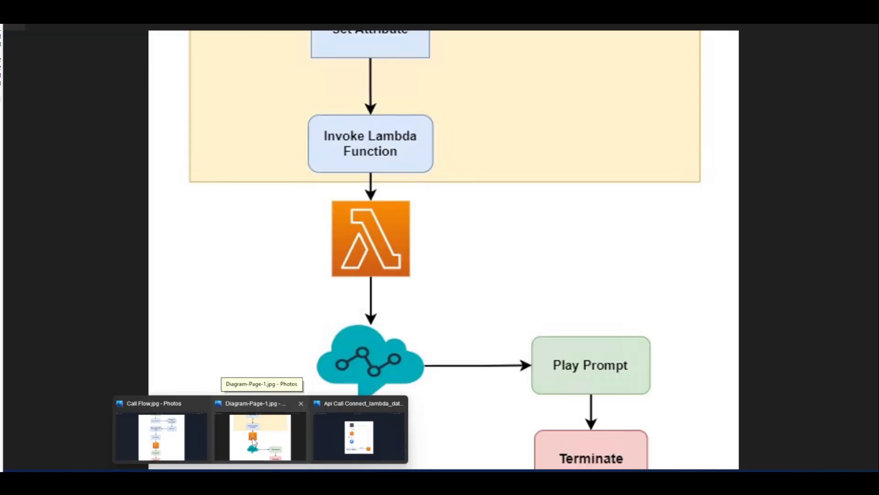
{"action": "left_click", "coordinate": [253, 441]}
{"action": "scroll", "coordinate": [344, 233], "scroll_direction": "up", "scroll_amount": 10}
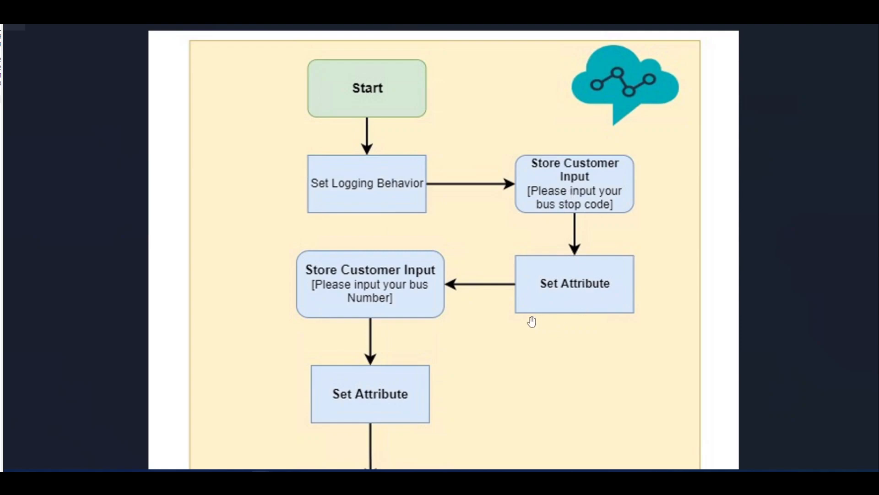
{"action": "scroll", "coordinate": [456, 297], "scroll_direction": "down", "scroll_amount": 2}
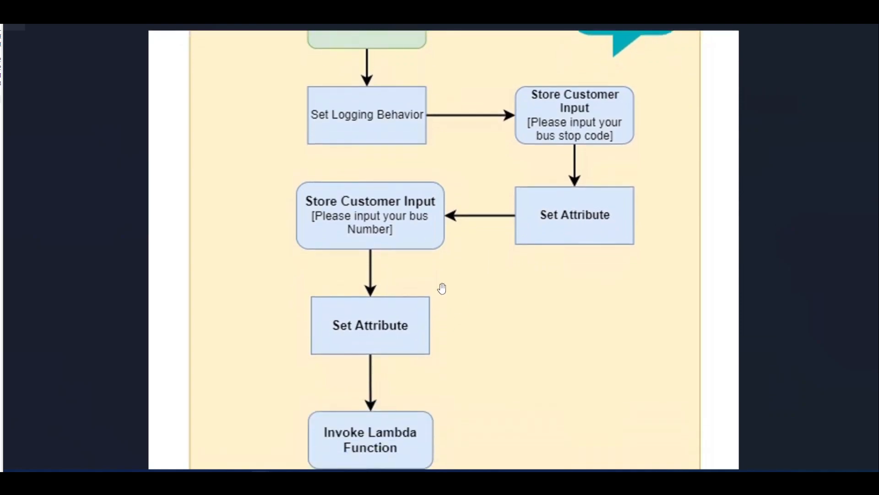
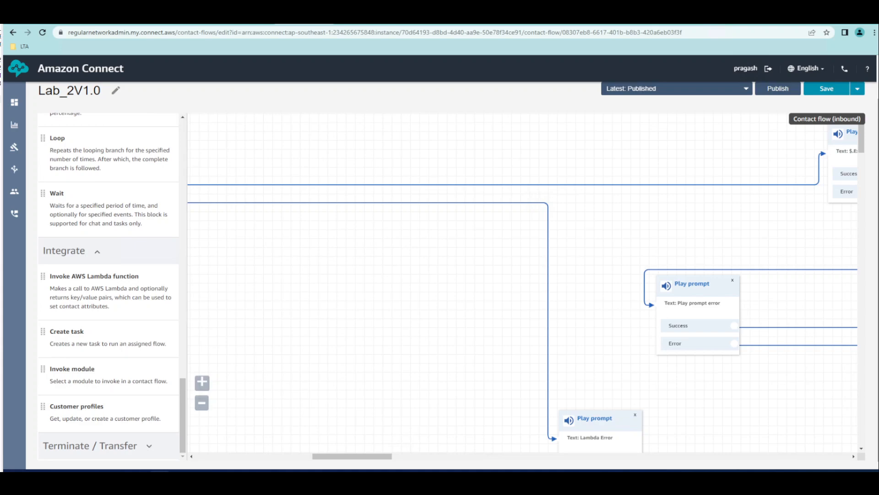
Step: In the Lab_2V1.0 contact flow, examine the path leading from Set contact attributes through Play prompt to Invoke AWS Lambda function
{"action": "mouse_move", "coordinate": [227, 416]}
{"action": "left_click_drag", "start_coordinate": [545, 290], "coordinate": [546, 291]}
{"action": "left_click_drag", "start_coordinate": [321, 275], "coordinate": [516, 279]}
{"action": "left_click_drag", "start_coordinate": [346, 279], "coordinate": [504, 286]}
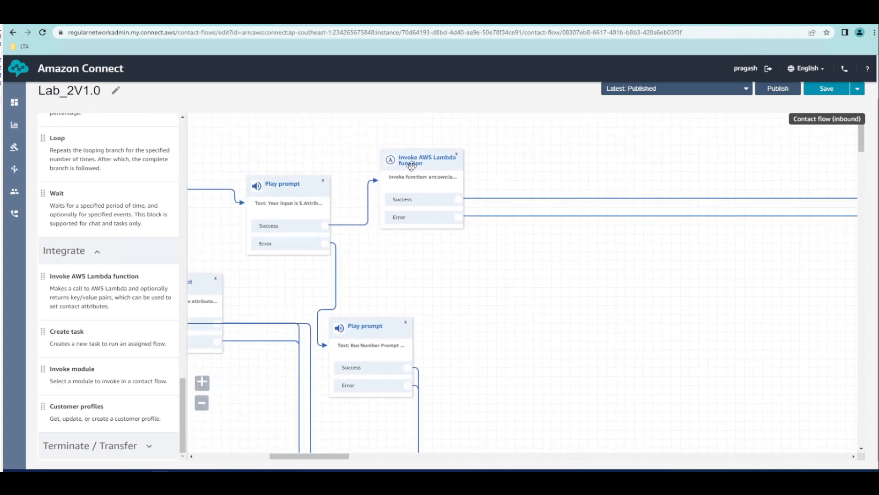
{"action": "left_click_drag", "start_coordinate": [296, 273], "coordinate": [374, 264]}
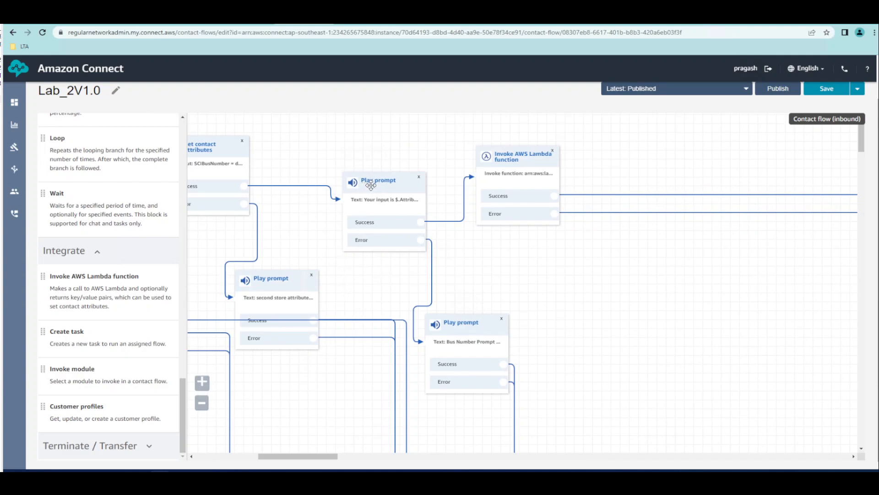
{"action": "left_click_drag", "start_coordinate": [362, 276], "coordinate": [416, 275]}
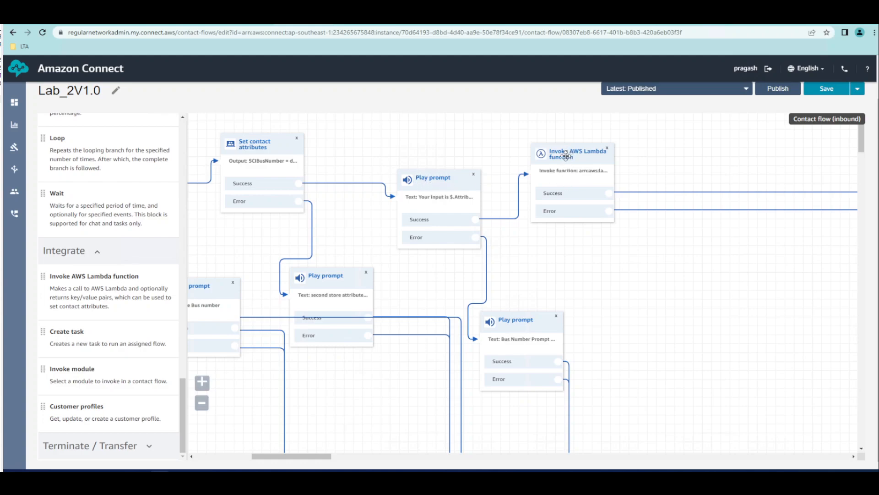
Step: Move the Invoke AWS Lambda function block further from the preceding Play prompt block and return the block list to the Interact group
{"action": "left_click_drag", "start_coordinate": [563, 156], "coordinate": [581, 156]}
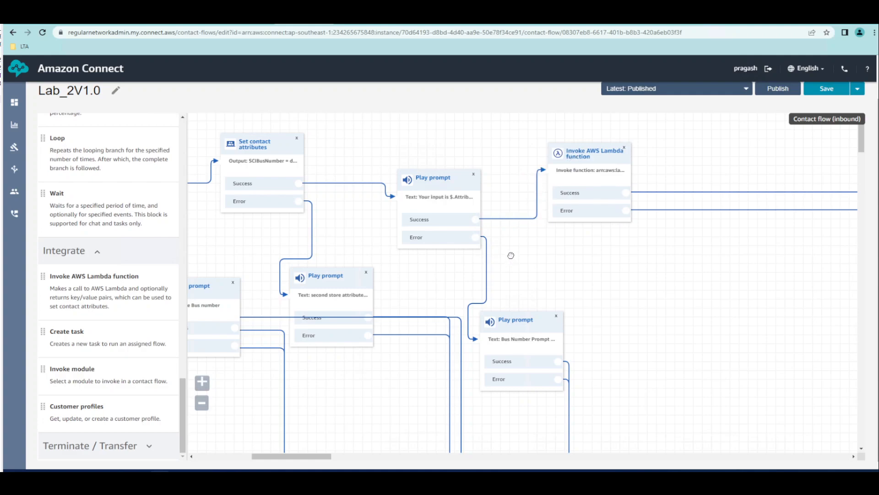
{"action": "left_click_drag", "start_coordinate": [578, 162], "coordinate": [598, 158]}
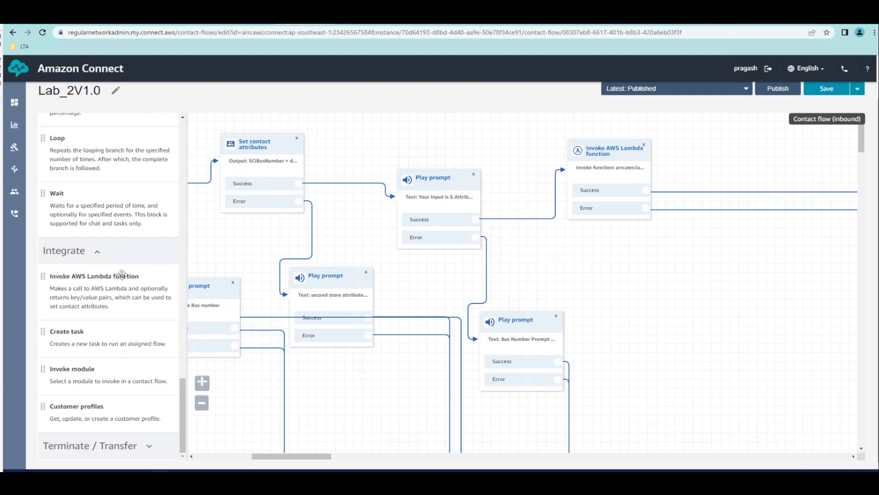
{"action": "scroll", "coordinate": [85, 234], "scroll_direction": "up", "scroll_amount": 10}
{"action": "scroll", "coordinate": [98, 223], "scroll_direction": "up", "scroll_amount": 10}
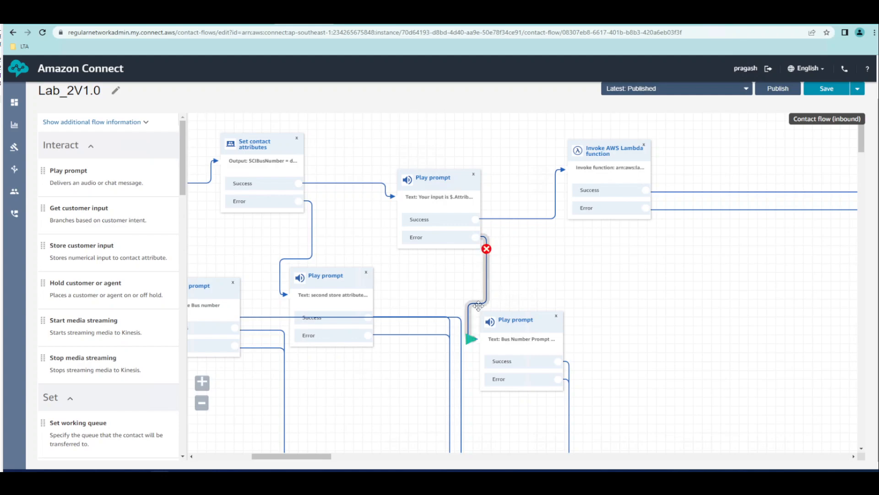
{"action": "left_click_drag", "start_coordinate": [659, 273], "coordinate": [540, 284]}
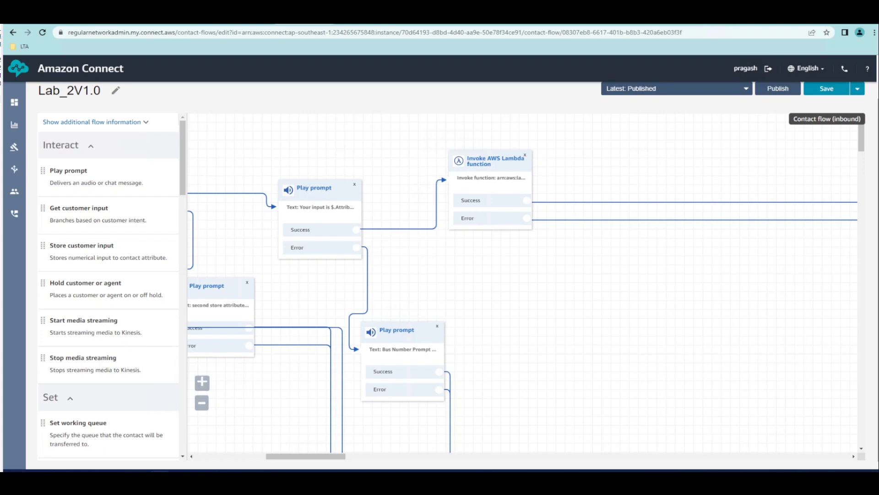
Step: Switch to Postman, send the bus arrival request with BusStopCode 84059 and ServiceNo 24, and highlight the next bus's EstimatedArrival timestamp
{"action": "left_click", "coordinate": [140, 476]}
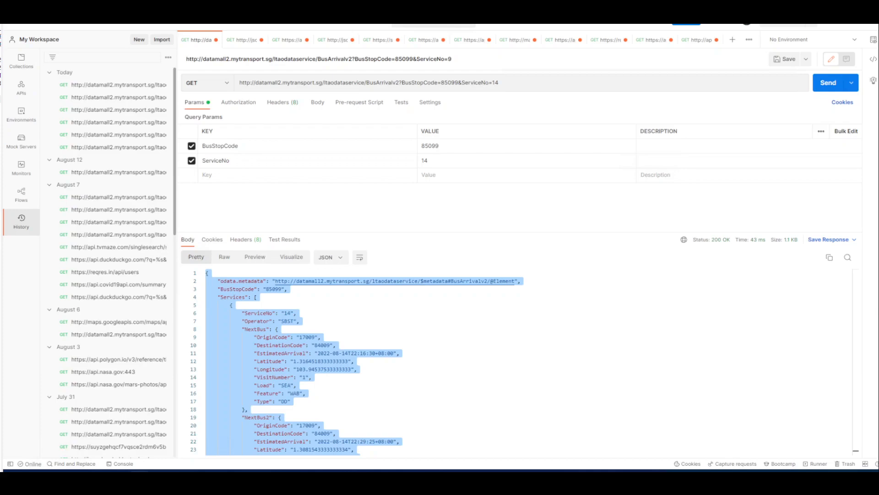
{"action": "double_click", "coordinate": [430, 145]}
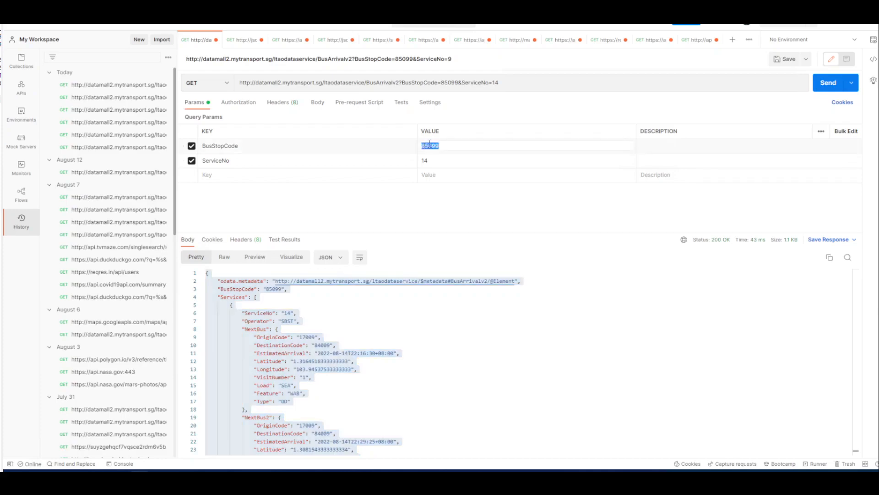
{"action": "type", "text": "84059"}
{"action": "double_click", "coordinate": [429, 161]}
{"action": "type", "text": "24"}
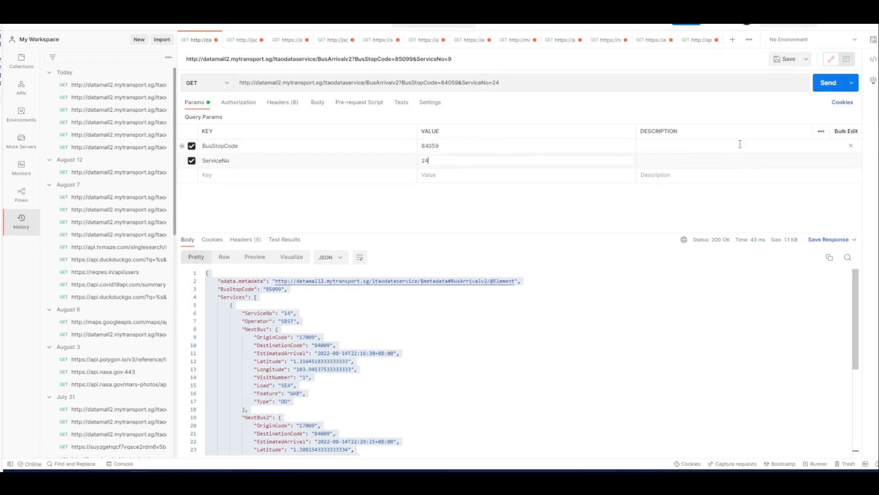
{"action": "left_click", "coordinate": [823, 83]}
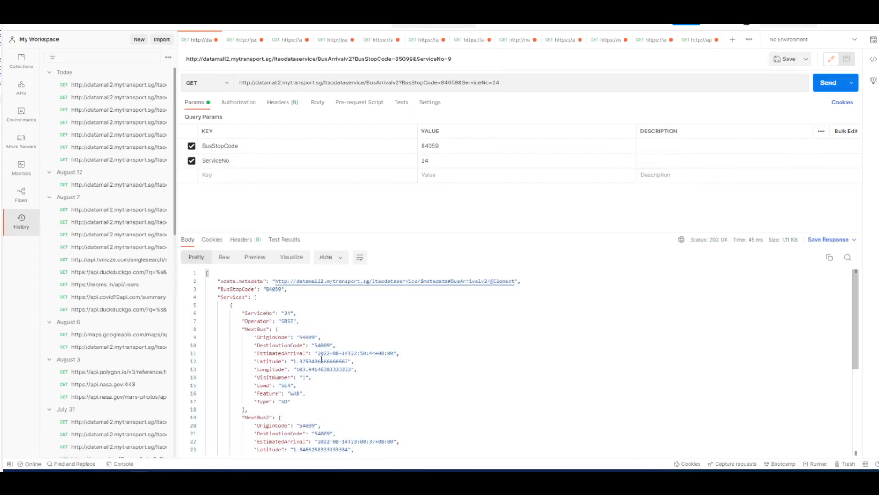
{"action": "left_click_drag", "start_coordinate": [317, 353], "coordinate": [379, 352]}
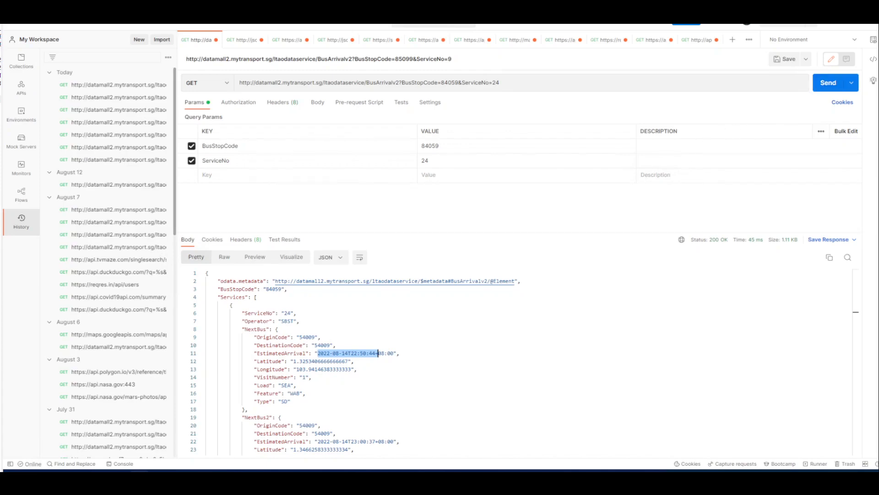
Step: Set BusStopCode to 85091 and ServiceNo to 9 and send the bus arrival request
{"action": "left_click", "coordinate": [489, 147]}
{"action": "double_click", "coordinate": [489, 146]}
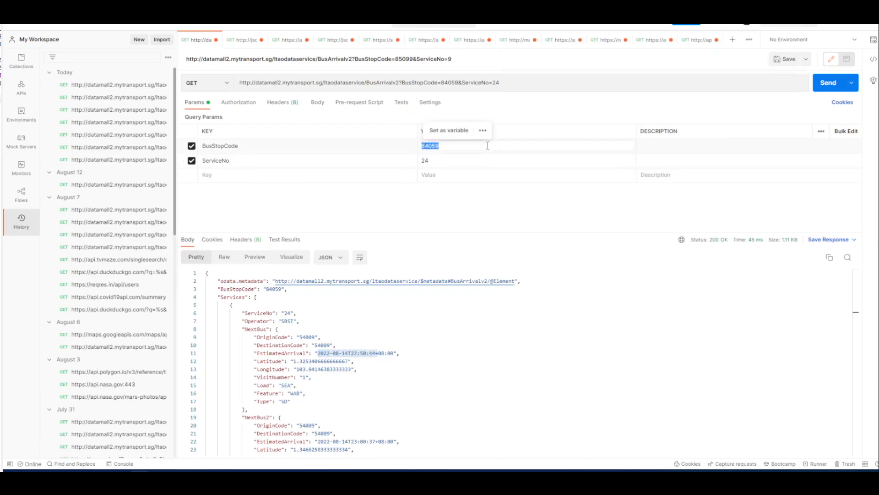
{"action": "type", "text": "85091"}
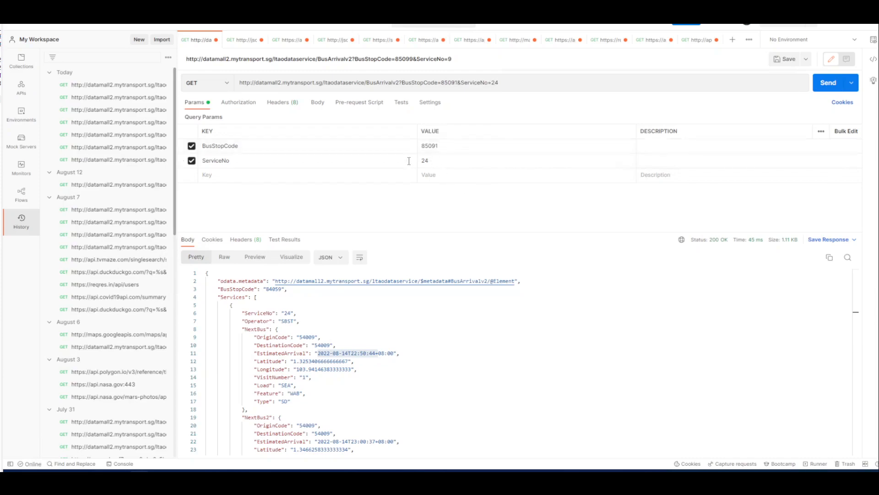
{"action": "double_click", "coordinate": [425, 160]}
{"action": "type", "text": "9"}
{"action": "left_click", "coordinate": [827, 90]}
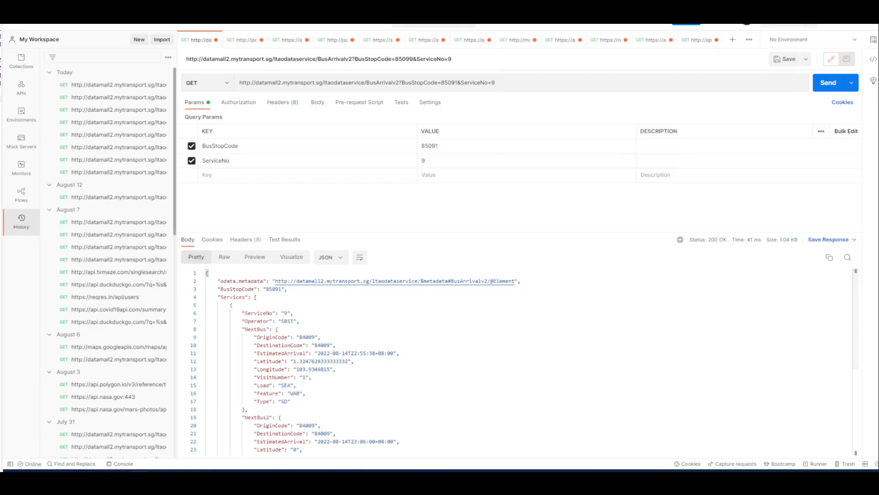
Step: Switch back to the Amazon Connect contact flow and move the Invoke AWS Lambda function block level with the preceding Play prompt's Success branch
{"action": "mouse_move", "coordinate": [220, 476]}
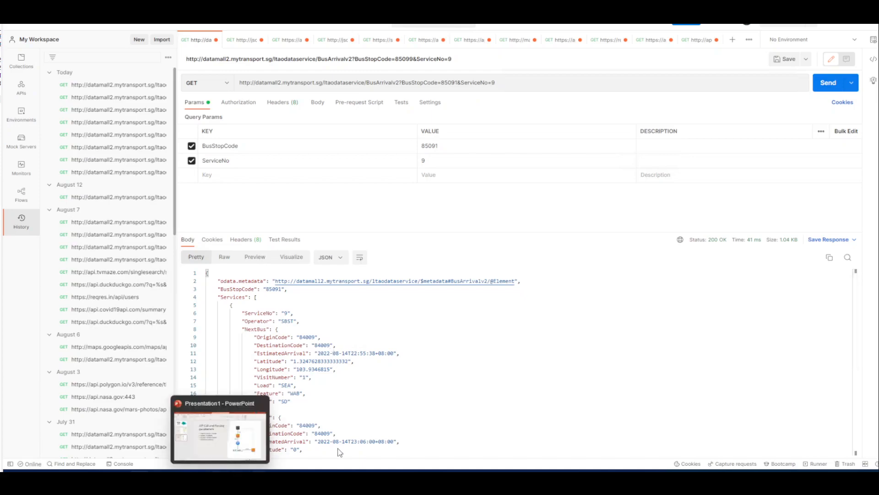
{"action": "mouse_move", "coordinate": [160, 476]}
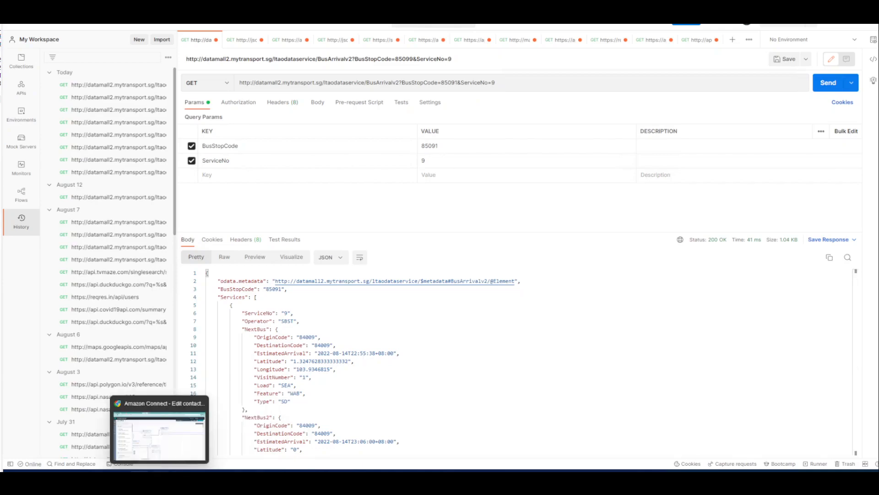
{"action": "left_click", "coordinate": [158, 426]}
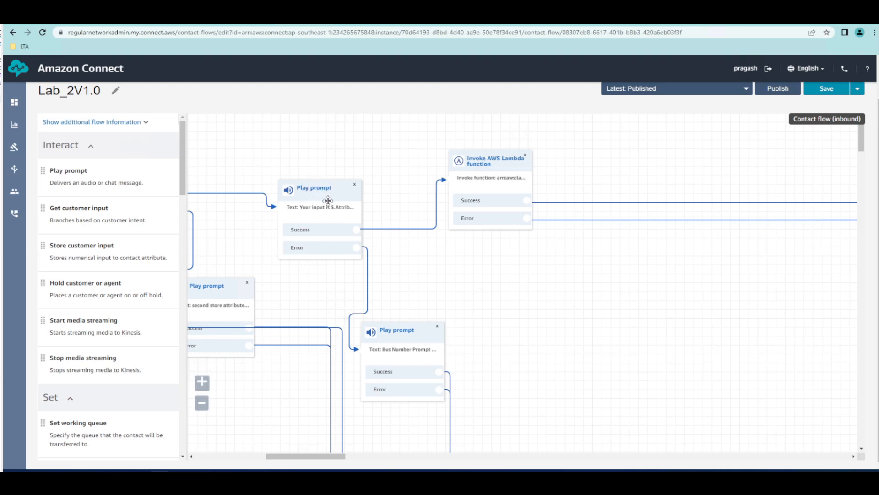
{"action": "left_click_drag", "start_coordinate": [470, 162], "coordinate": [545, 211]}
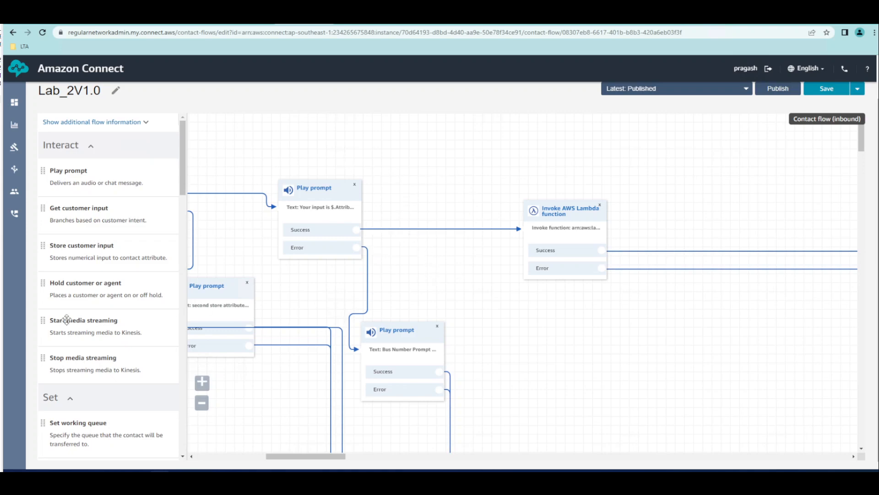
Step: Try a Hold customer or agent block with status Customer on hold before the Lambda block, cancel its settings and delete it
{"action": "left_click_drag", "start_coordinate": [87, 291], "coordinate": [433, 140]}
{"action": "left_click", "coordinate": [457, 162]}
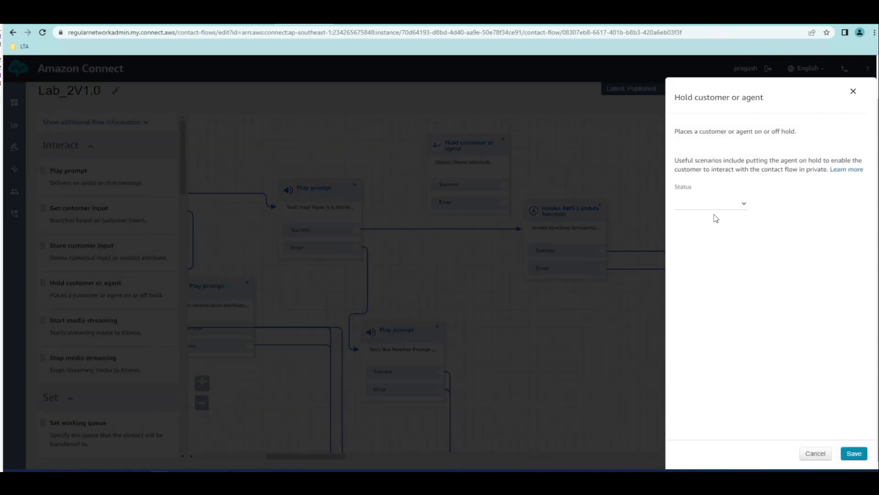
{"action": "left_click", "coordinate": [726, 213]}
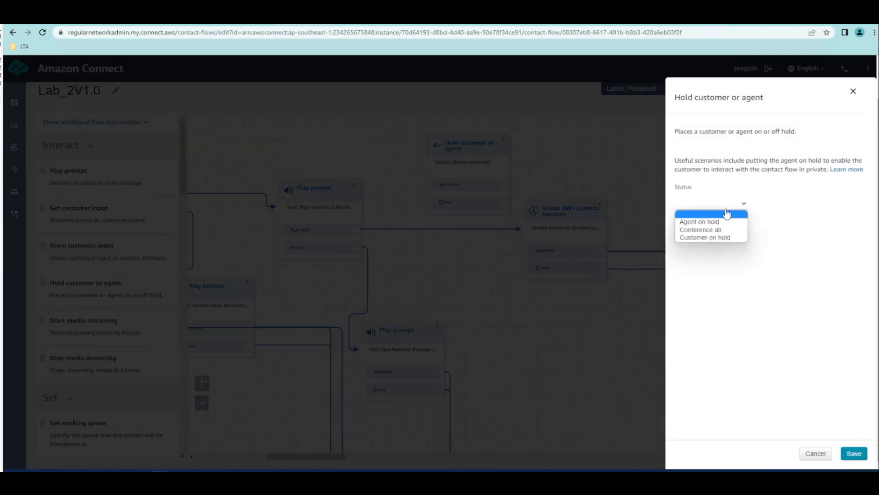
{"action": "left_click", "coordinate": [728, 238]}
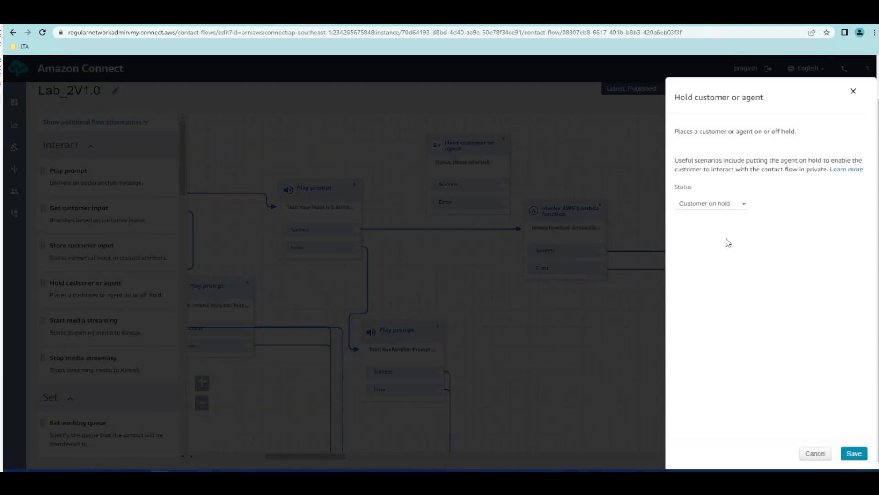
{"action": "left_click", "coordinate": [827, 454]}
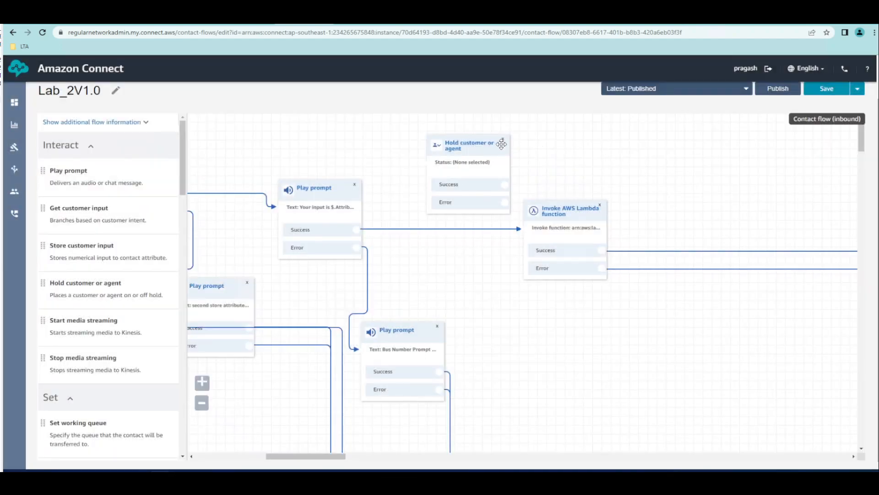
{"action": "left_click", "coordinate": [505, 141]}
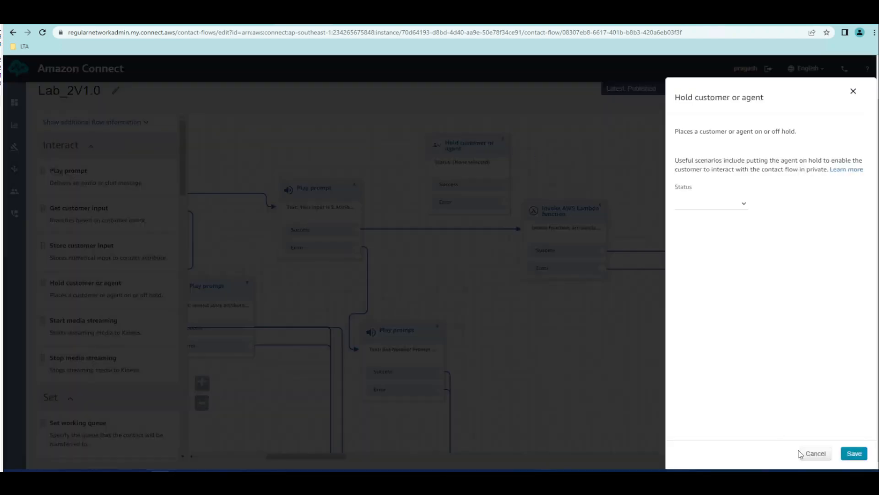
{"action": "left_click", "coordinate": [805, 454]}
{"action": "left_click", "coordinate": [503, 139]}
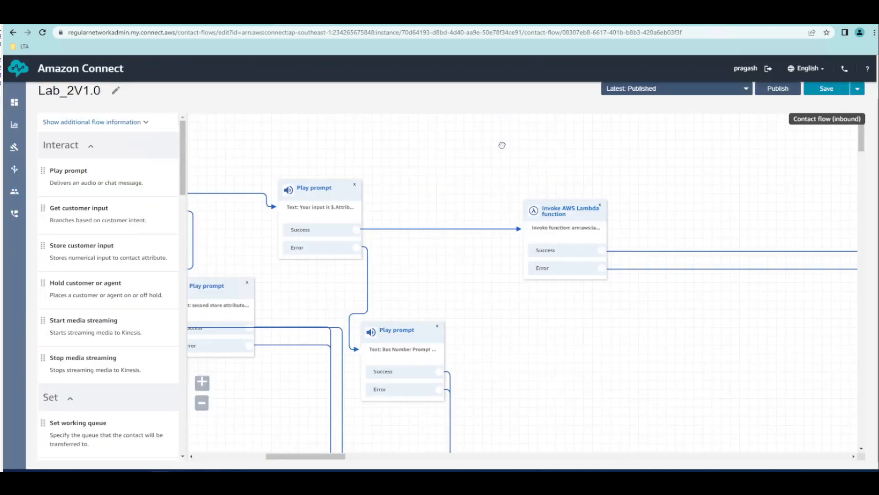
Step: Shift the Invoke AWS Lambda function block slightly further away from the preceding Play prompt block
{"action": "left_click_drag", "start_coordinate": [568, 210], "coordinate": [577, 207]}
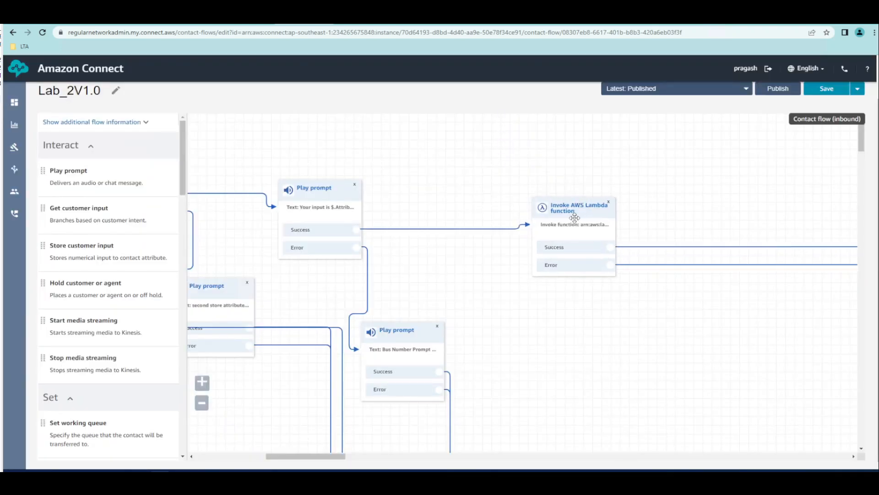